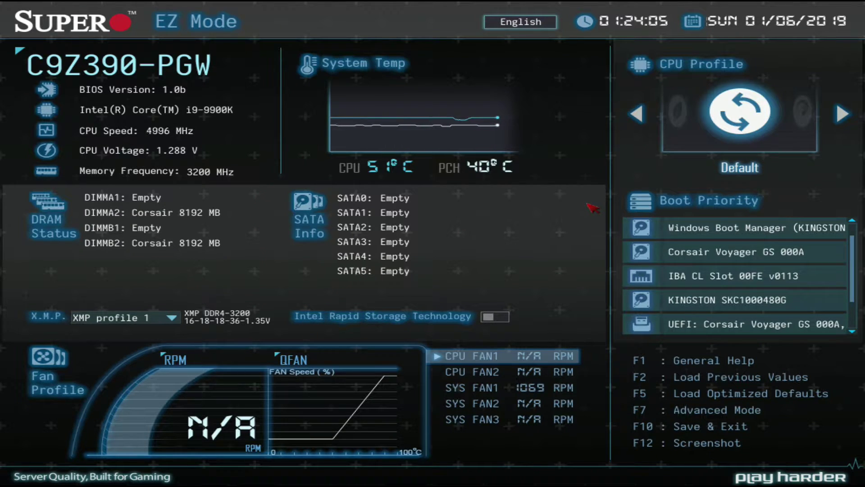
Step: Switch to Advanced Mode, leave the default setup mode unchanged, check boot order, then enter Overclocking
{"action": "key", "text": "F7"}
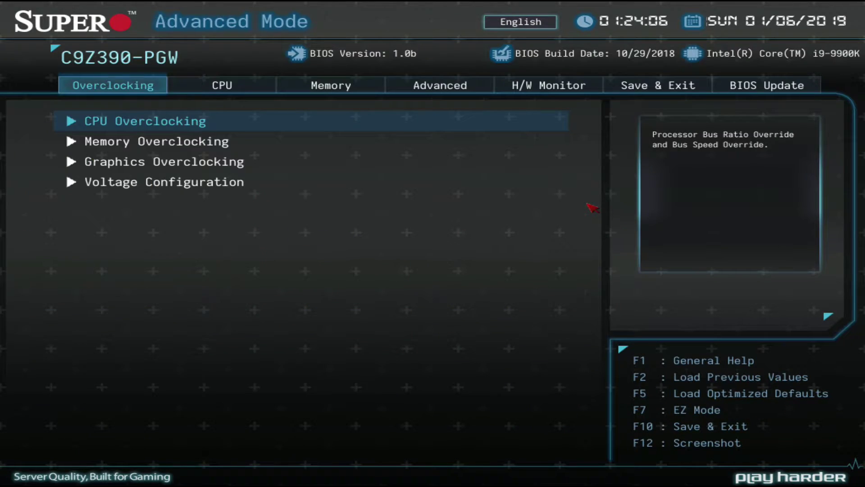
{"action": "left_click", "coordinate": [444, 88]}
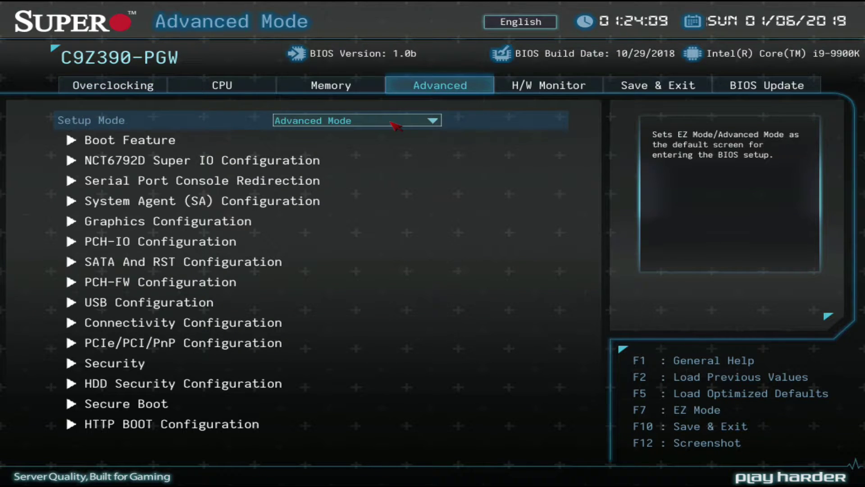
{"action": "left_click", "coordinate": [395, 126]}
{"action": "left_click", "coordinate": [354, 158]}
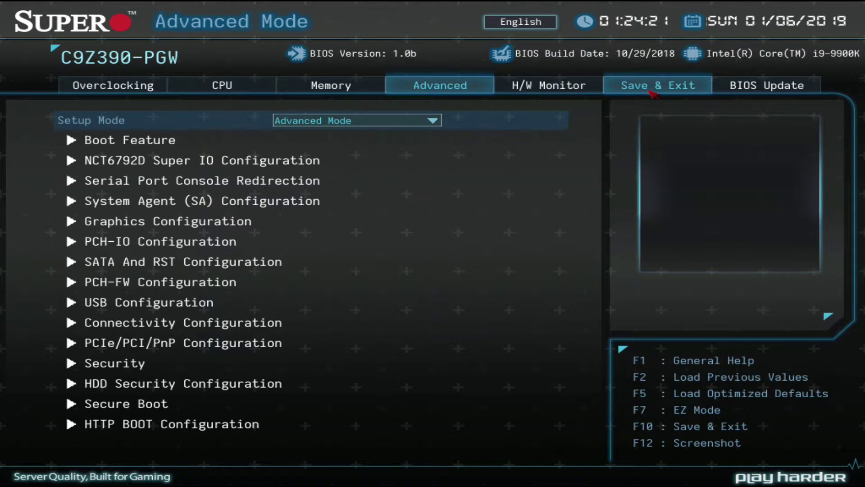
{"action": "left_click", "coordinate": [652, 93]}
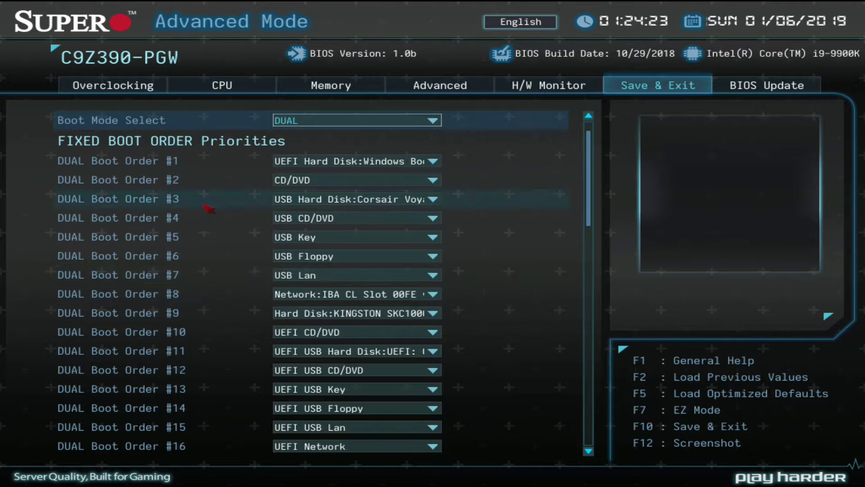
{"action": "left_click", "coordinate": [113, 89]}
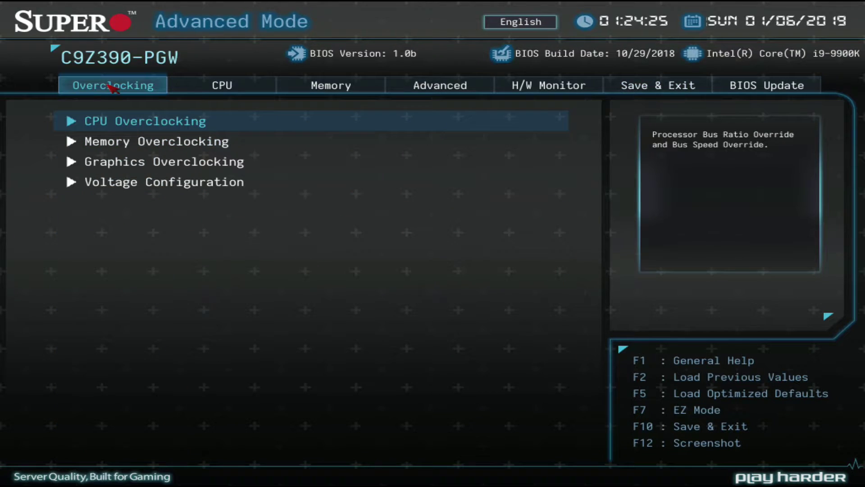
Step: Review CPU Overclocking: core ratio overrides at 50, BCLK, Core Max OC Ratio, Power Limits 160000/210000
{"action": "left_click", "coordinate": [138, 121]}
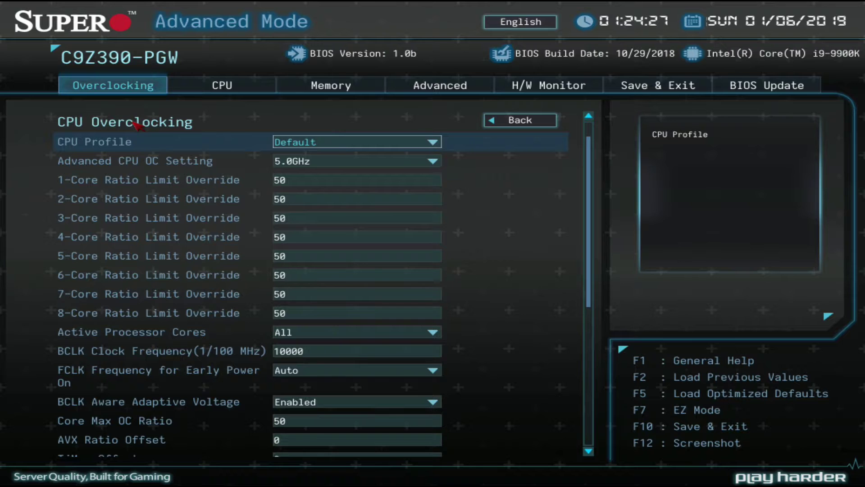
{"action": "key", "text": "Down"}
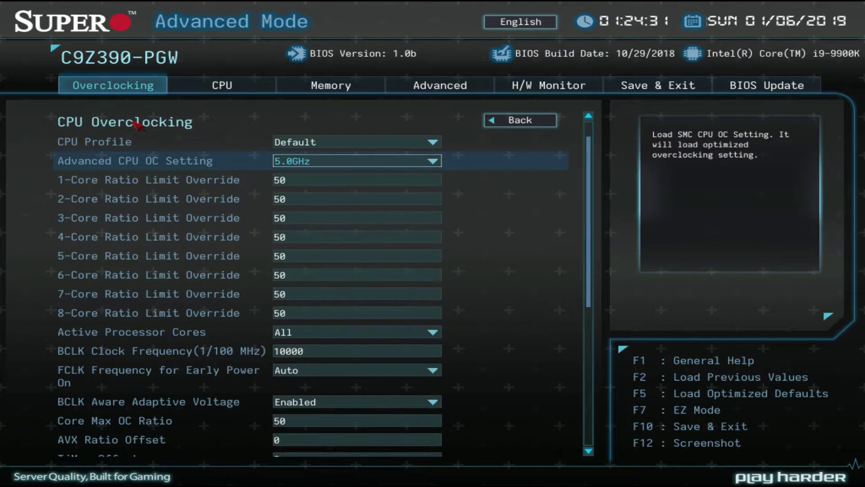
{"action": "key", "text": "Down"}
{"action": "key", "text": "Down"}
{"action": "key", "text": "Down"}
{"action": "key", "text": "Down"}
{"action": "key", "text": "Down"}
{"action": "key", "text": "Down"}
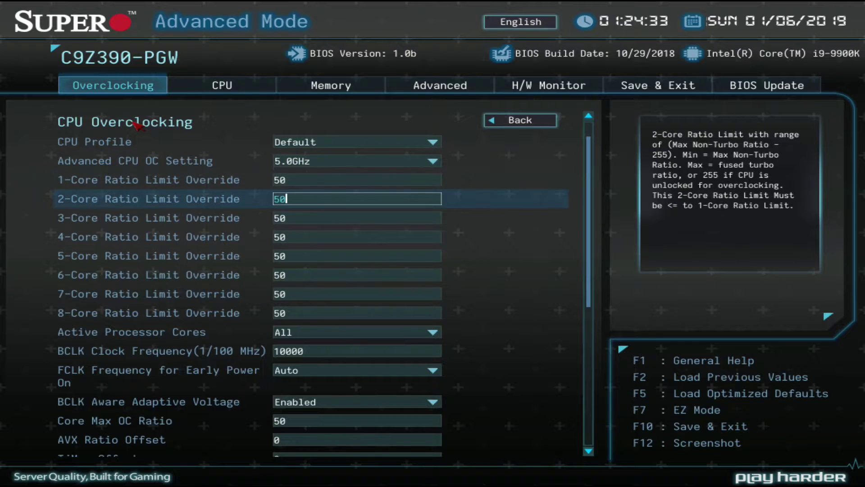
{"action": "key", "text": "Down"}
{"action": "key", "text": "Down"}
{"action": "key", "text": "Down"}
{"action": "key", "text": "Down"}
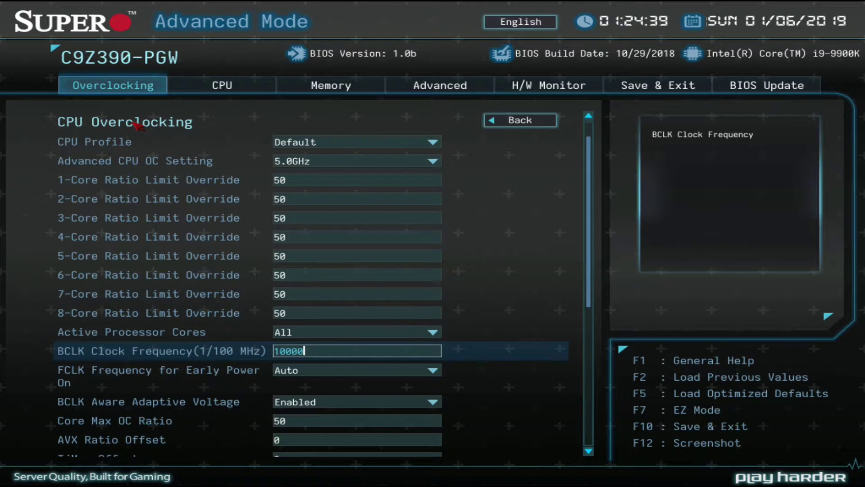
{"action": "key", "text": "Down"}
{"action": "key", "text": "Down"}
{"action": "key", "text": "Down"}
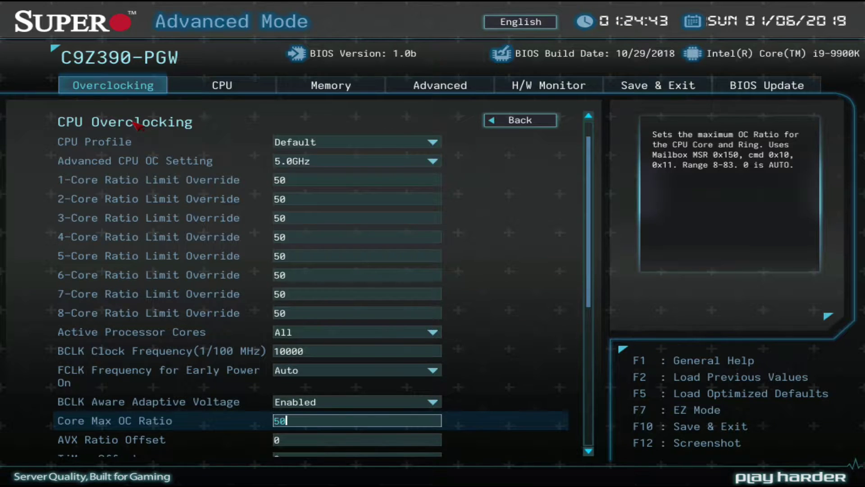
{"action": "key", "text": "Down"}
{"action": "key", "text": "Down"}
{"action": "key", "text": "Down"}
{"action": "key", "text": "Down"}
{"action": "key", "text": "Down"}
{"action": "key", "text": "Down"}
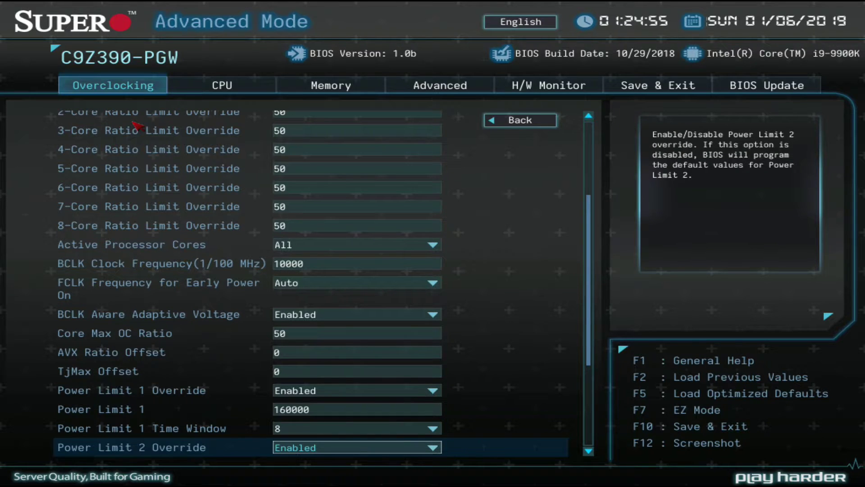
{"action": "key", "text": "Down"}
{"action": "key", "text": "Down"}
{"action": "key", "text": "Down"}
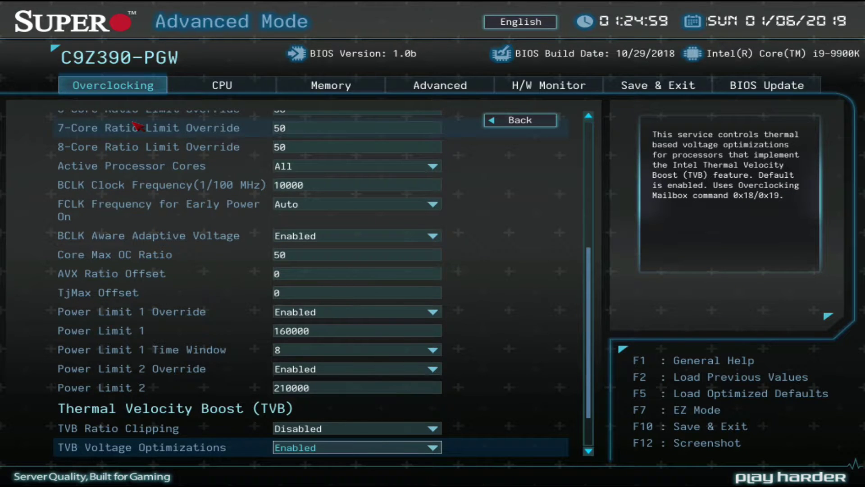
{"action": "key", "text": "Up"}
{"action": "key", "text": "Up"}
{"action": "key", "text": "Up"}
{"action": "key", "text": "Up"}
{"action": "key", "text": "Up"}
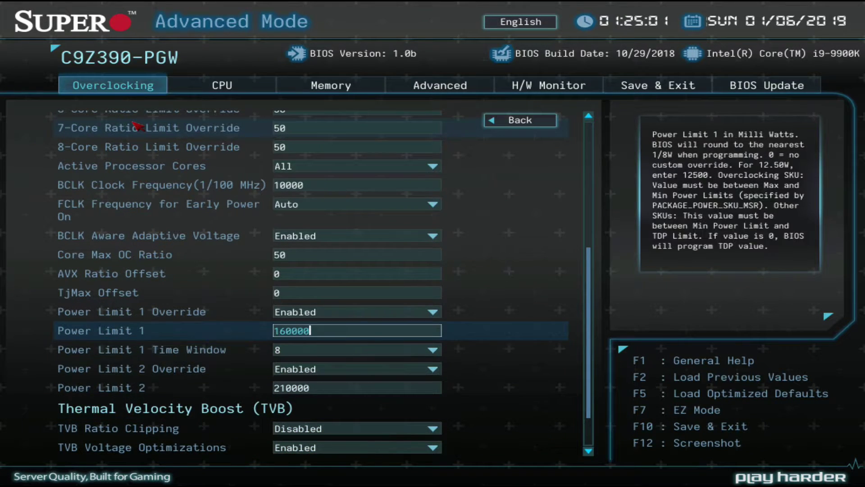
{"action": "key", "text": "Down"}
{"action": "key", "text": "Down"}
{"action": "key", "text": "Down"}
{"action": "key", "text": "Down"}
{"action": "key", "text": "Down"}
{"action": "key", "text": "Down"}
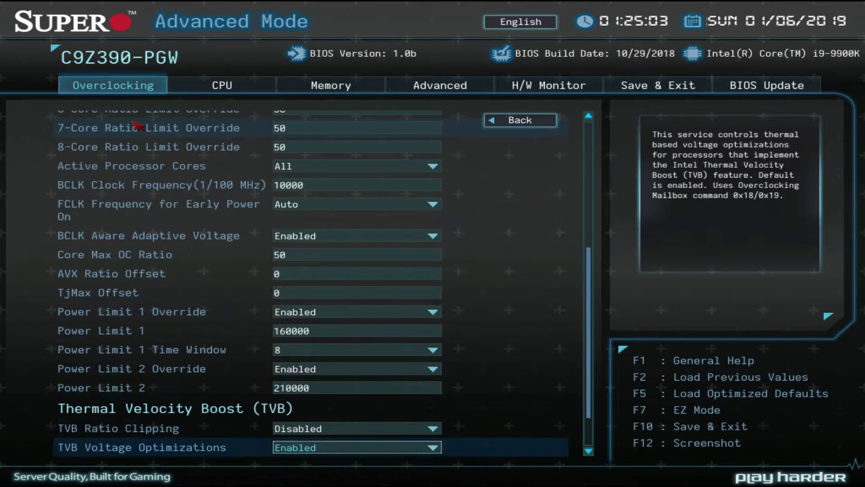
{"action": "key", "text": "Return"}
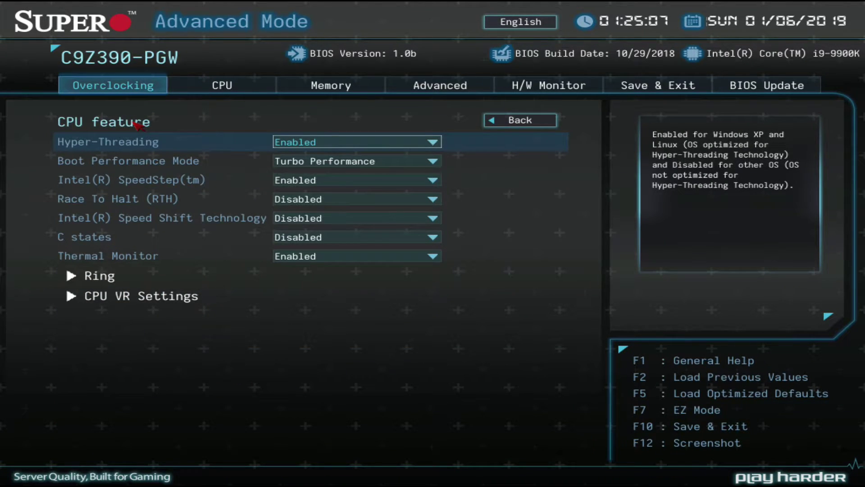
{"action": "key", "text": "Down"}
{"action": "key", "text": "Down"}
{"action": "key", "text": "Down"}
{"action": "key", "text": "Down"}
{"action": "key", "text": "Down"}
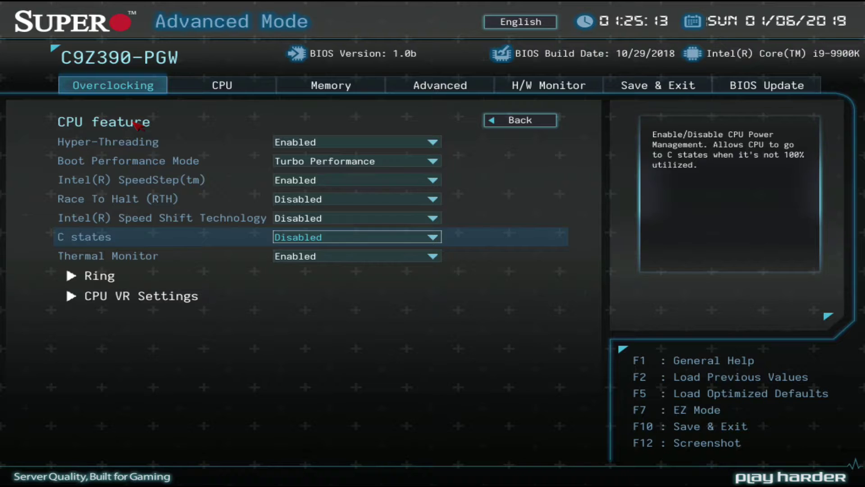
{"action": "key", "text": "Down"}
{"action": "key", "text": "Down"}
{"action": "key", "text": "Down"}
{"action": "key", "text": "Return"}
{"action": "key", "text": "Down"}
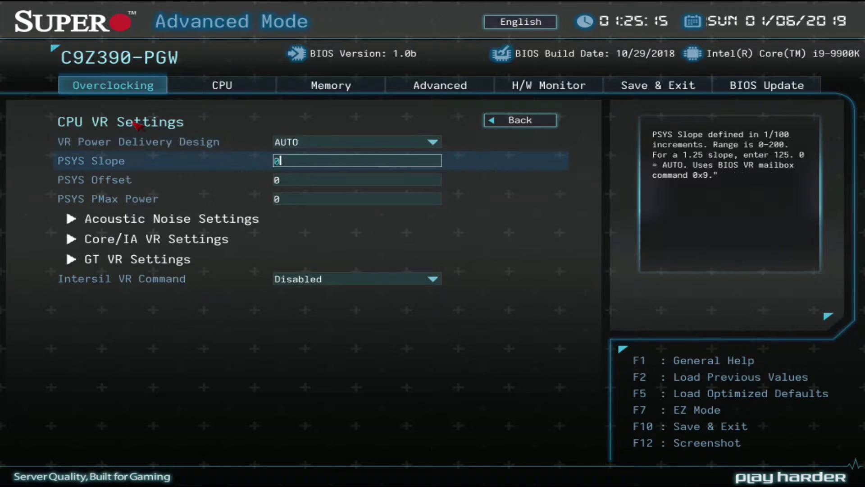
{"action": "key", "text": "Down"}
{"action": "key", "text": "Down"}
{"action": "key", "text": "Down"}
{"action": "key", "text": "Down"}
{"action": "key", "text": "Return"}
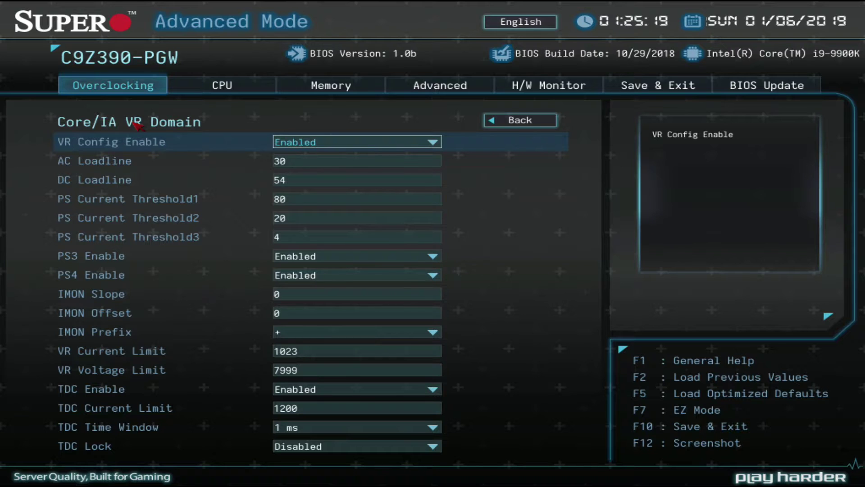
{"action": "key", "text": "Down"}
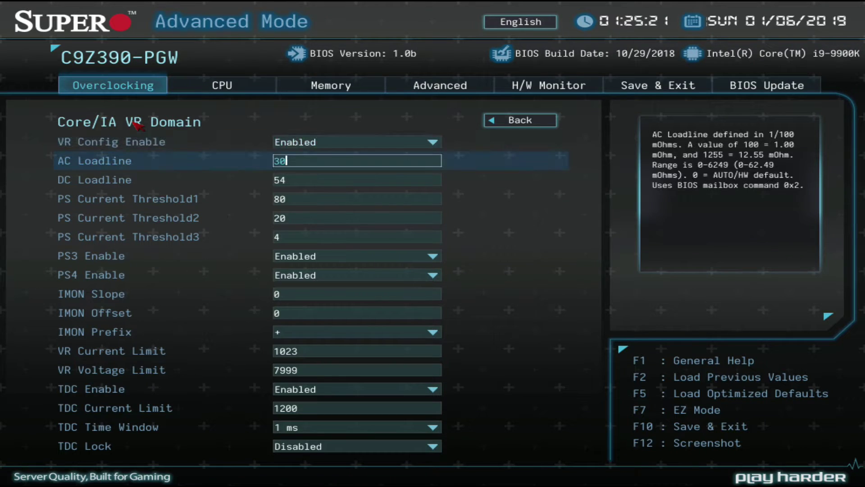
{"action": "key", "text": "Down"}
{"action": "key", "text": "Up"}
{"action": "key", "text": "Down"}
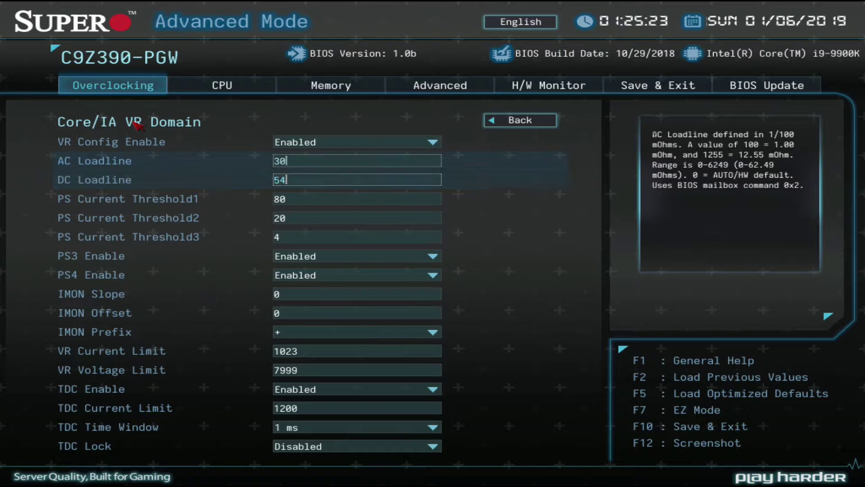
{"action": "key", "text": "Up"}
{"action": "key", "text": "Down"}
{"action": "key", "text": "Up"}
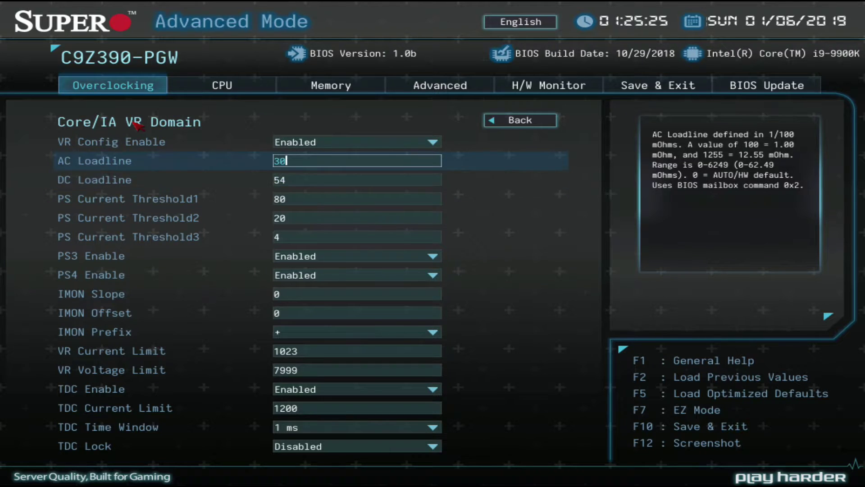
{"action": "key", "text": "Down"}
{"action": "key", "text": "Up"}
{"action": "key", "text": "Down"}
{"action": "key", "text": "Up"}
{"action": "key", "text": "Down"}
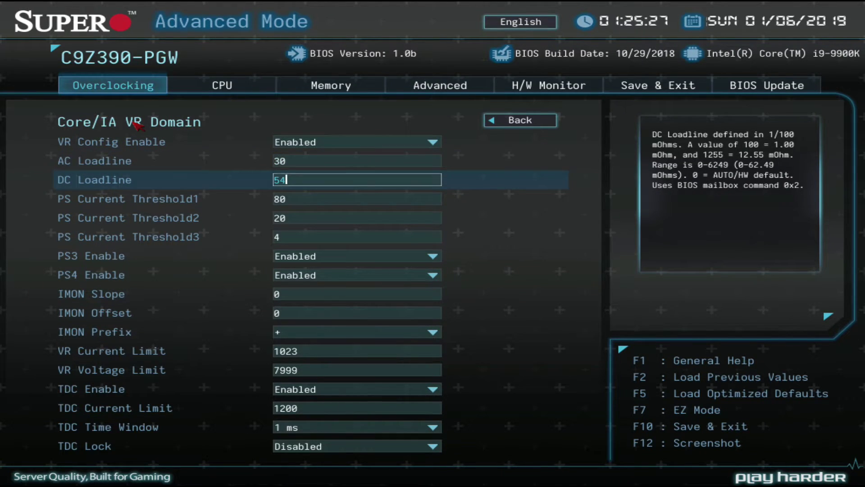
{"action": "key", "text": "Down"}
{"action": "key", "text": "Down"}
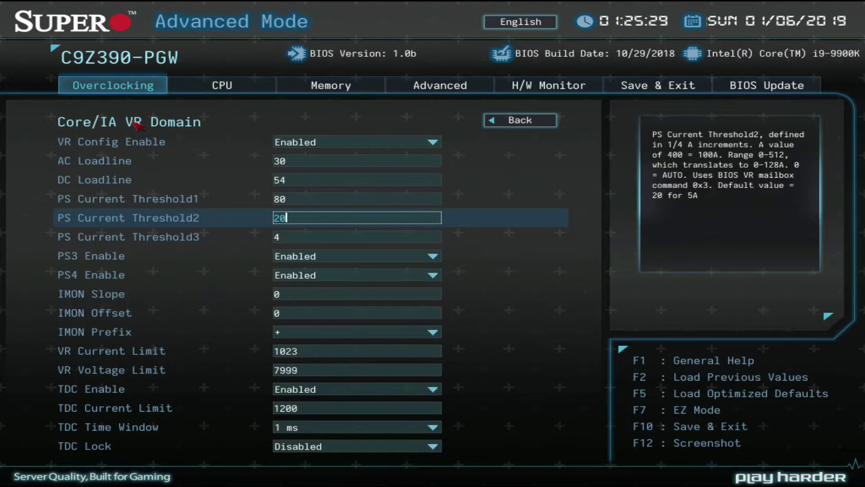
{"action": "key", "text": "Escape"}
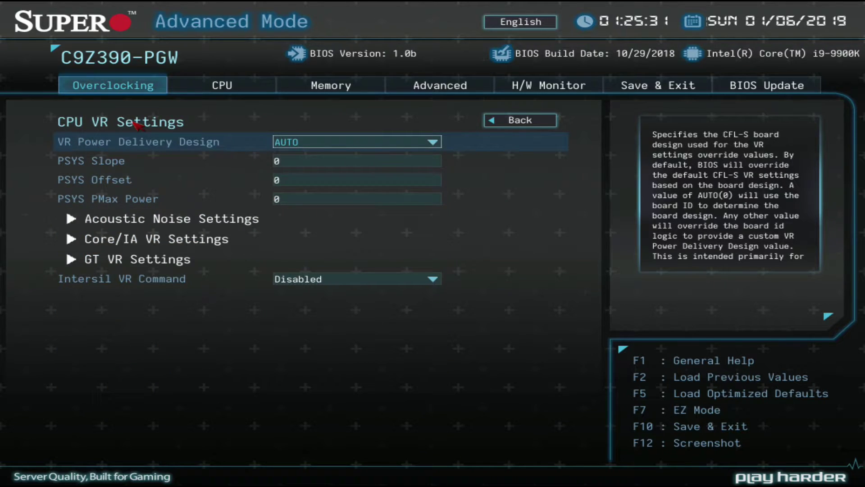
{"action": "key", "text": "Escape"}
{"action": "key", "text": "Down"}
{"action": "key", "text": "Down"}
{"action": "key", "text": "Down"}
{"action": "key", "text": "Down"}
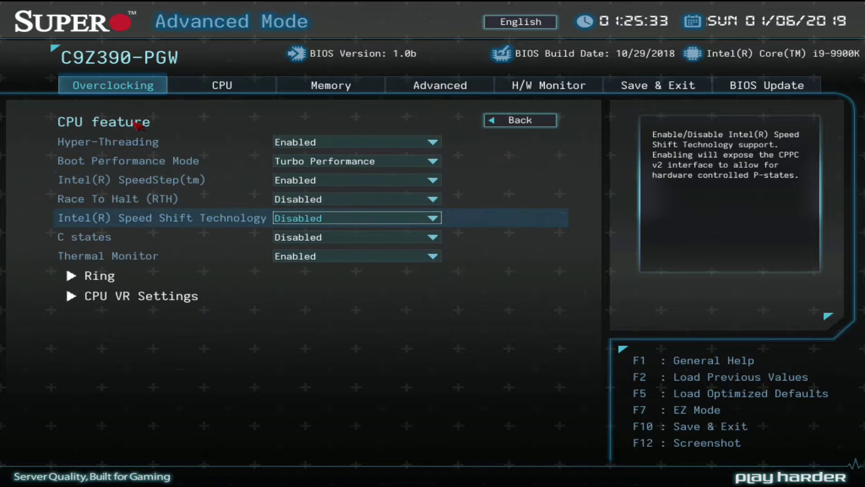
{"action": "key", "text": "Down"}
{"action": "key", "text": "Down"}
{"action": "key", "text": "Down"}
Step: Inspect the Ring ratio settings, then step back through the CPU feature settings
{"action": "key", "text": "Return"}
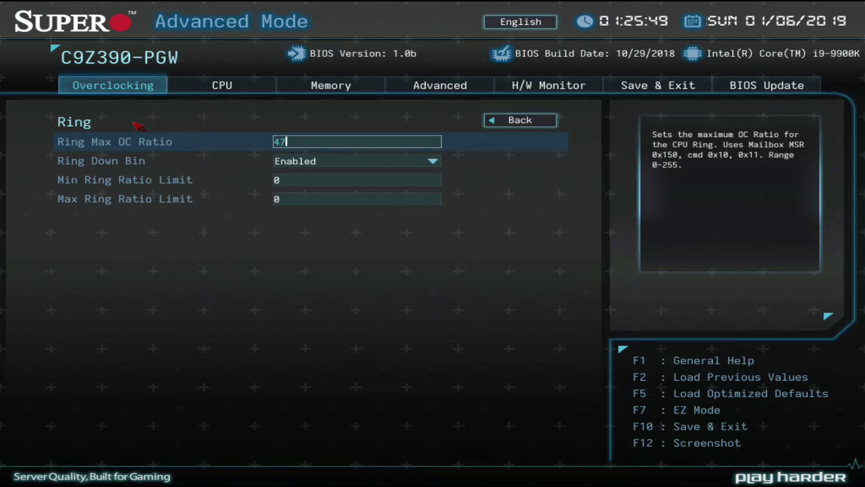
{"action": "key", "text": "Escape"}
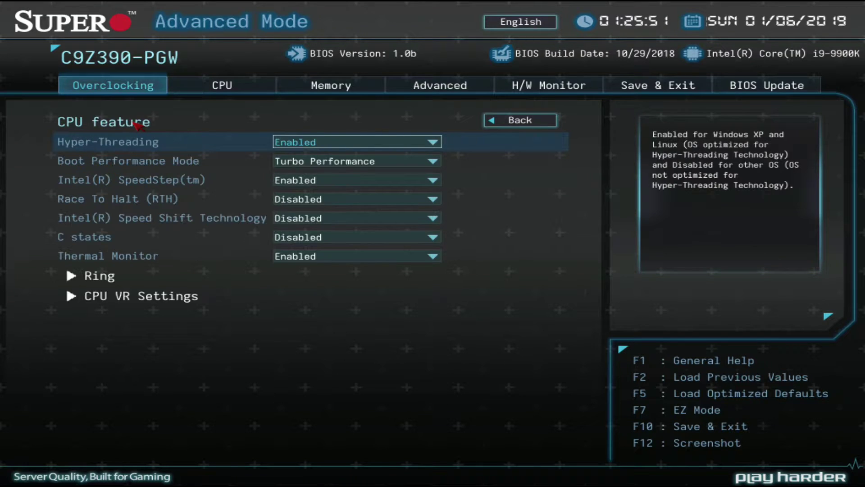
{"action": "key", "text": "Down"}
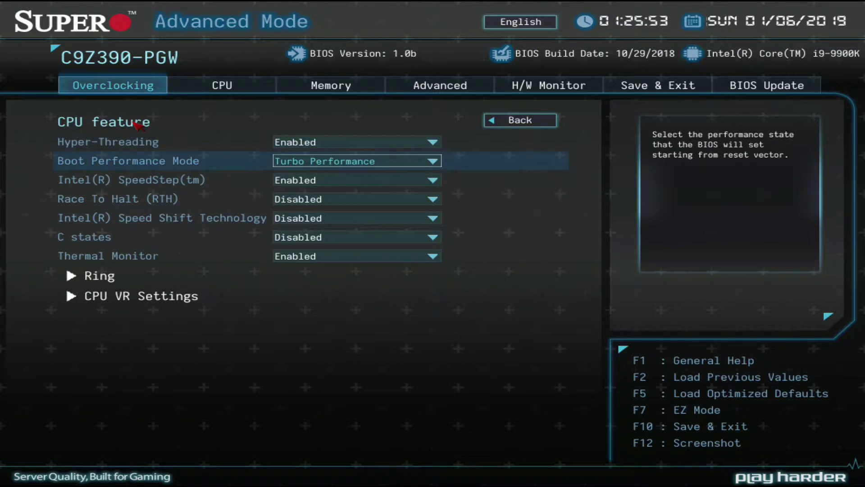
{"action": "key", "text": "Down"}
{"action": "key", "text": "Escape"}
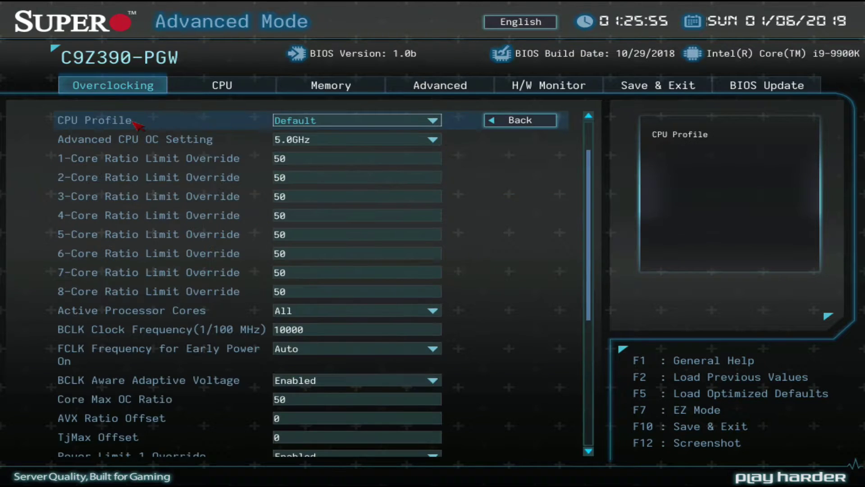
{"action": "key", "text": "Down"}
{"action": "key", "text": "Down"}
{"action": "key", "text": "Down"}
{"action": "key", "text": "Down"}
{"action": "key", "text": "Down"}
{"action": "key", "text": "Down"}
{"action": "key", "text": "Down"}
{"action": "key", "text": "Down"}
{"action": "key", "text": "Down"}
{"action": "key", "text": "Down"}
{"action": "key", "text": "Down"}
{"action": "key", "text": "Down"}
{"action": "key", "text": "Down"}
{"action": "key", "text": "Down"}
{"action": "key", "text": "Down"}
{"action": "key", "text": "Down"}
{"action": "key", "text": "Down"}
{"action": "key", "text": "Down"}
{"action": "key", "text": "Down"}
{"action": "key", "text": "Down"}
{"action": "key", "text": "Down"}
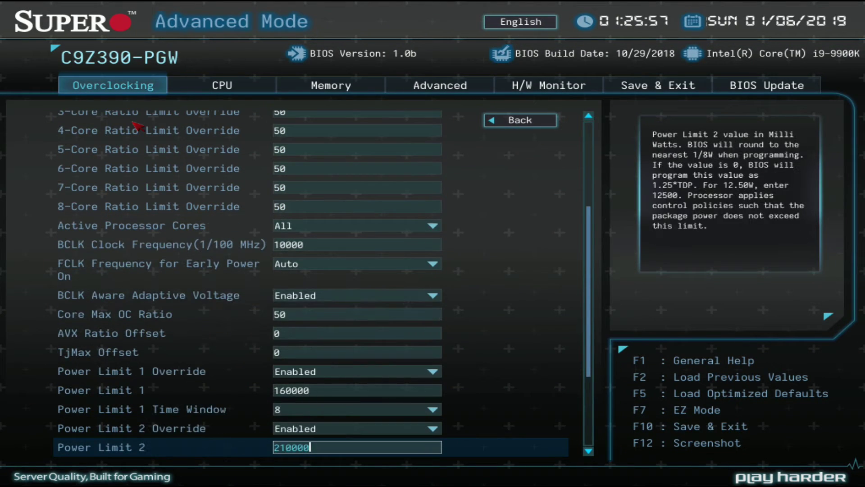
{"action": "key", "text": "Up"}
{"action": "key", "text": "Up"}
{"action": "key", "text": "Up"}
{"action": "key", "text": "Up"}
{"action": "key", "text": "Up"}
{"action": "key", "text": "Up"}
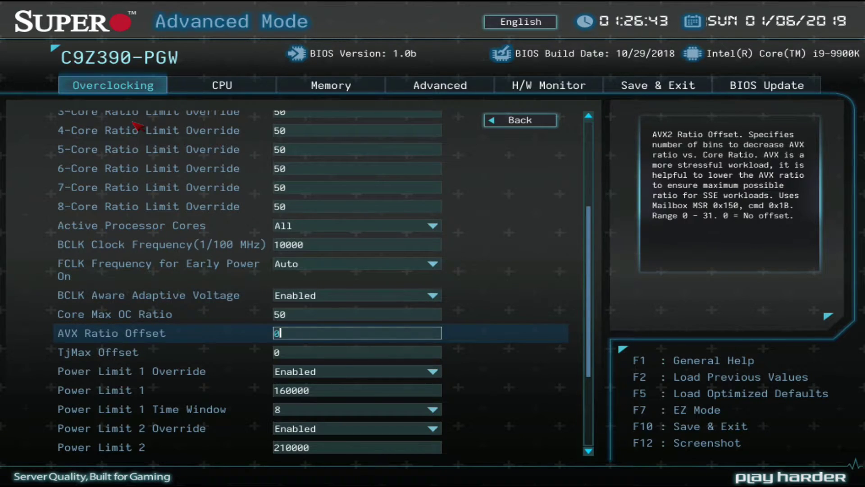
Step: Review the 8-Core Ratio Limit Override, TjMax Offset and Power Limits 1 and 2, then return to Overclocking
{"action": "key", "text": "Up"}
{"action": "key", "text": "Up"}
{"action": "key", "text": "Up"}
{"action": "key", "text": "Up"}
{"action": "key", "text": "Up"}
{"action": "key", "text": "Up"}
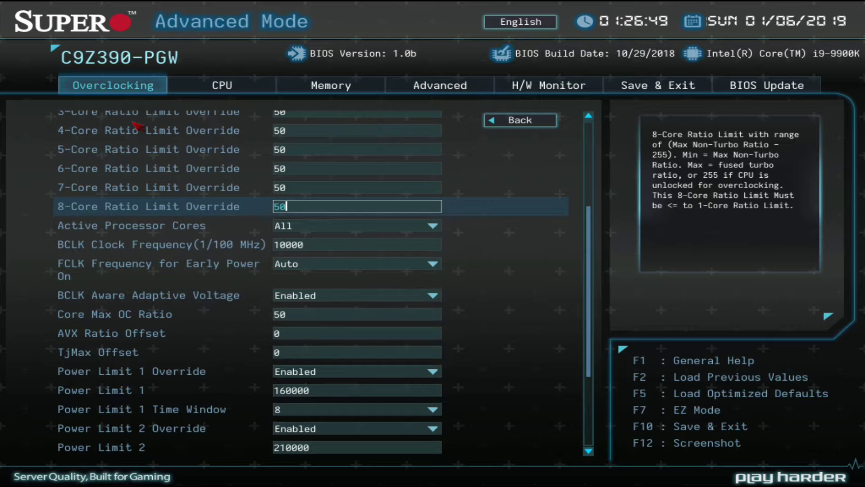
{"action": "key", "text": "Down"}
{"action": "key", "text": "Down"}
{"action": "key", "text": "Down"}
{"action": "key", "text": "Down"}
{"action": "key", "text": "Down"}
{"action": "key", "text": "Down"}
{"action": "key", "text": "Down"}
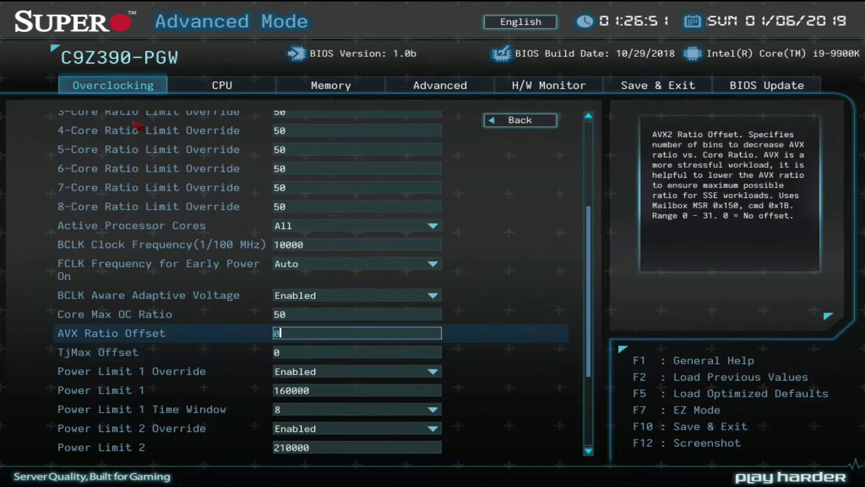
{"action": "key", "text": "Down"}
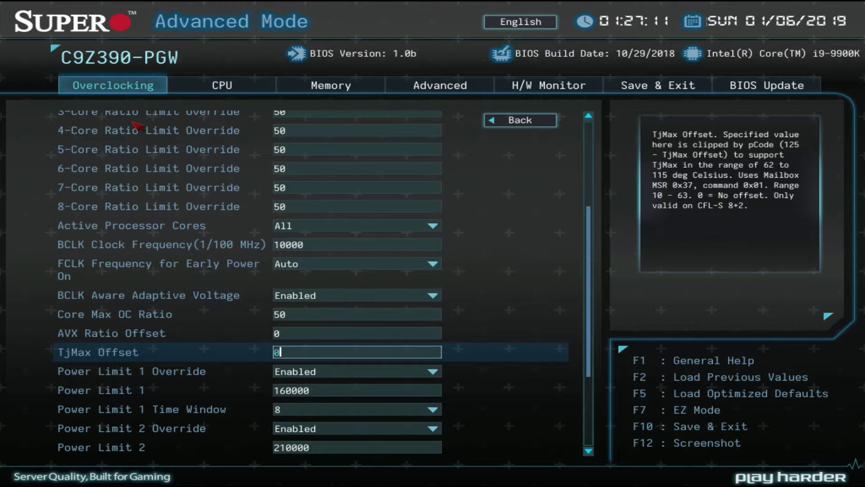
{"action": "key", "text": "Down"}
{"action": "key", "text": "Down"}
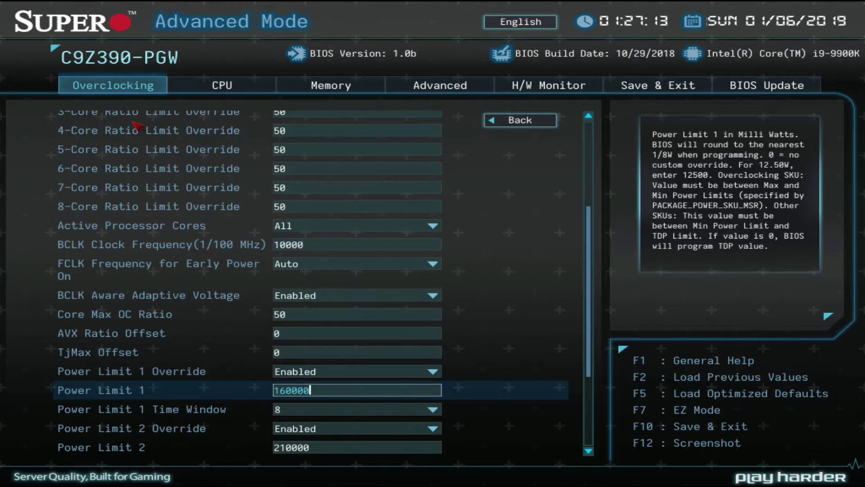
{"action": "key", "text": "Down"}
{"action": "key", "text": "Down"}
{"action": "key", "text": "Down"}
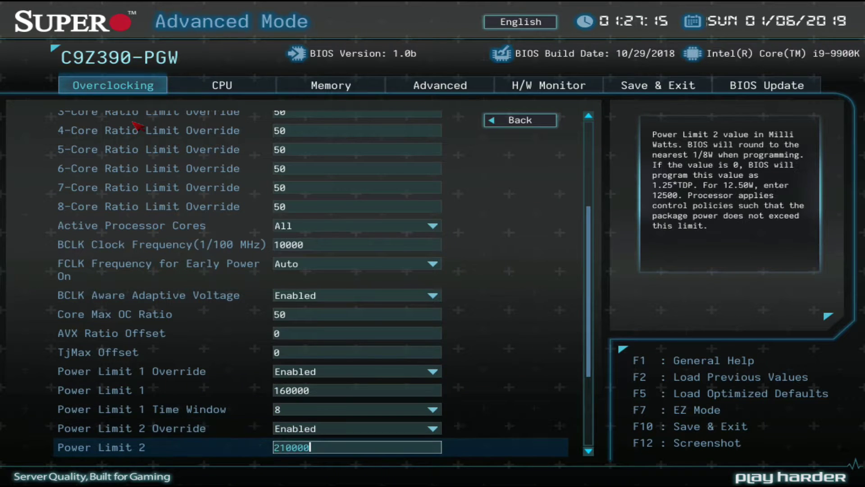
{"action": "key", "text": "Down"}
{"action": "key", "text": "Down"}
{"action": "key", "text": "Down"}
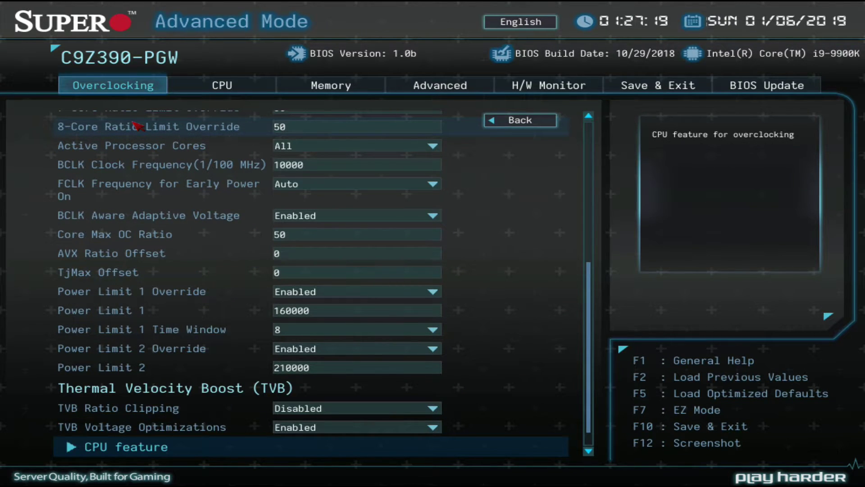
{"action": "key", "text": "Escape"}
{"action": "key", "text": "Down"}
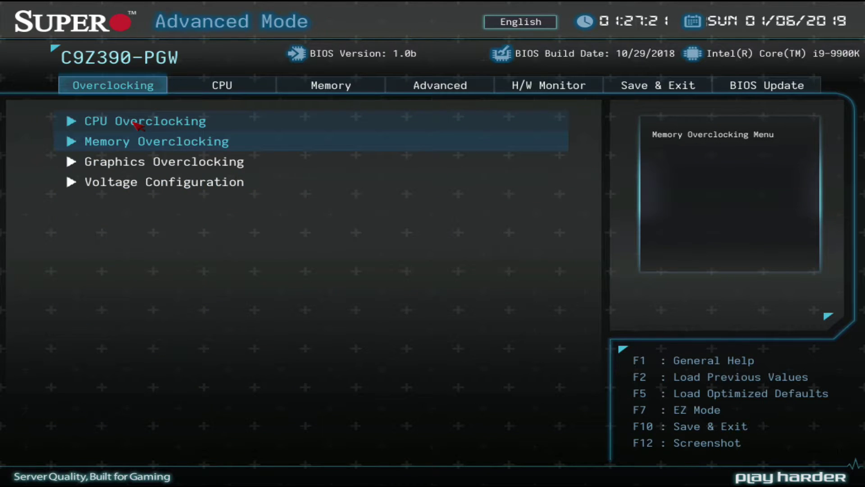
{"action": "key", "text": "Return"}
{"action": "key", "text": "Down"}
{"action": "key", "text": "Down"}
{"action": "key", "text": "Down"}
{"action": "key", "text": "Down"}
{"action": "key", "text": "Down"}
{"action": "key", "text": "Down"}
{"action": "key", "text": "Down"}
{"action": "key", "text": "Down"}
{"action": "key", "text": "Down"}
{"action": "key", "text": "Down"}
{"action": "key", "text": "Down"}
{"action": "key", "text": "Down"}
{"action": "key", "text": "Down"}
{"action": "key", "text": "Down"}
{"action": "key", "text": "Down"}
{"action": "key", "text": "Down"}
{"action": "key", "text": "Down"}
{"action": "key", "text": "Down"}
{"action": "key", "text": "Down"}
{"action": "key", "text": "Down"}
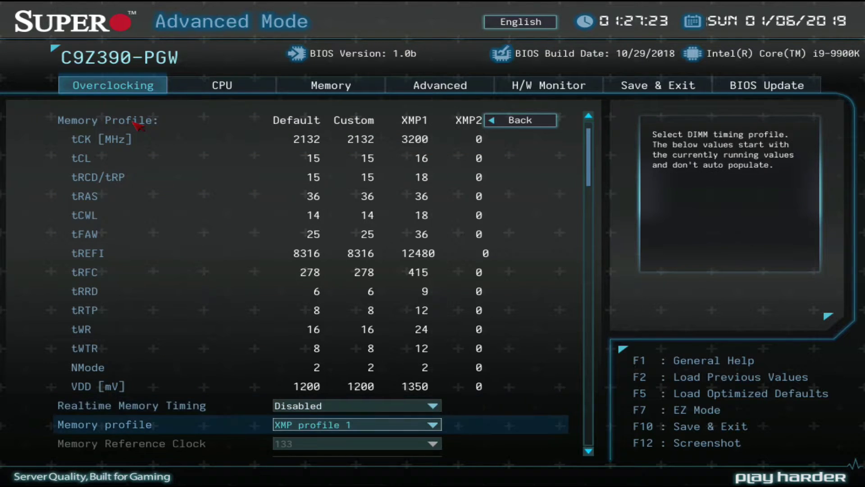
{"action": "key", "text": "Up"}
{"action": "key", "text": "Down"}
{"action": "key", "text": "Down"}
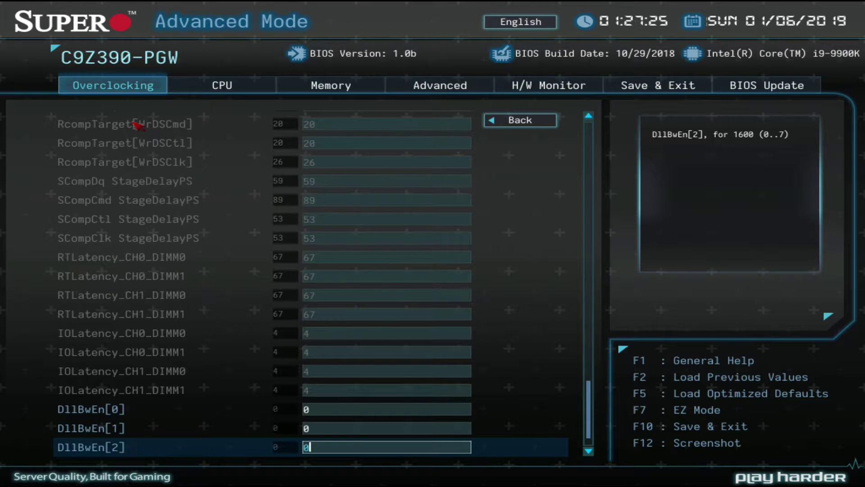
{"action": "key", "text": "Down"}
{"action": "key", "text": "Up"}
{"action": "key", "text": "Up"}
{"action": "key", "text": "Up"}
{"action": "key", "text": "Page_Up"}
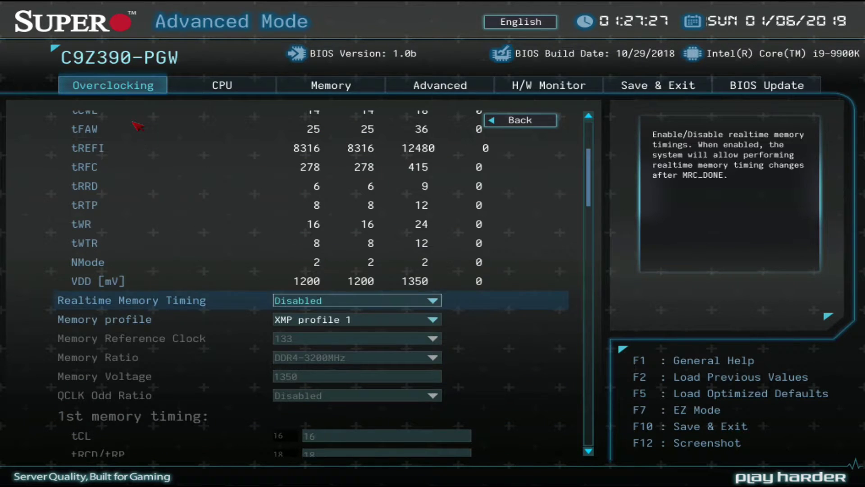
{"action": "key", "text": "Down"}
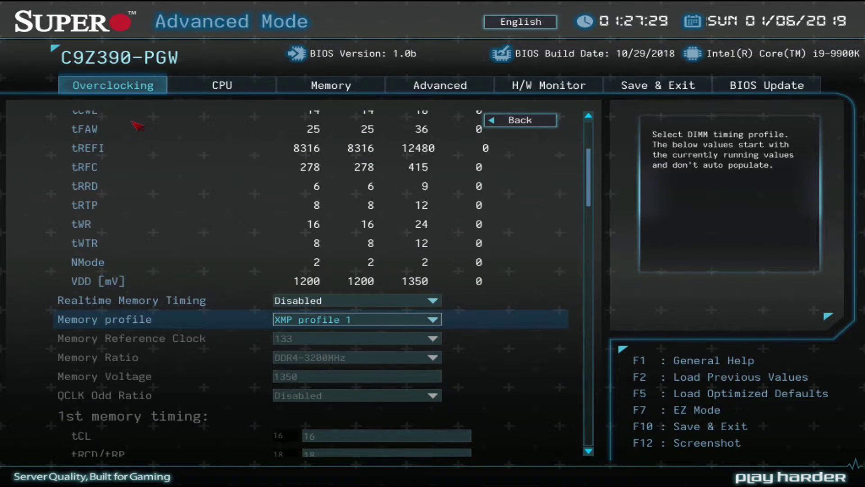
{"action": "key", "text": "Return"}
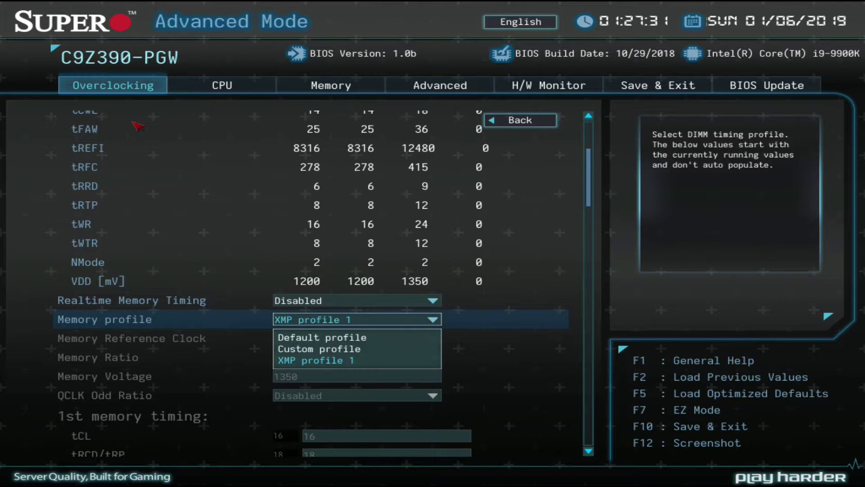
{"action": "key", "text": "Up"}
{"action": "key", "text": "Return"}
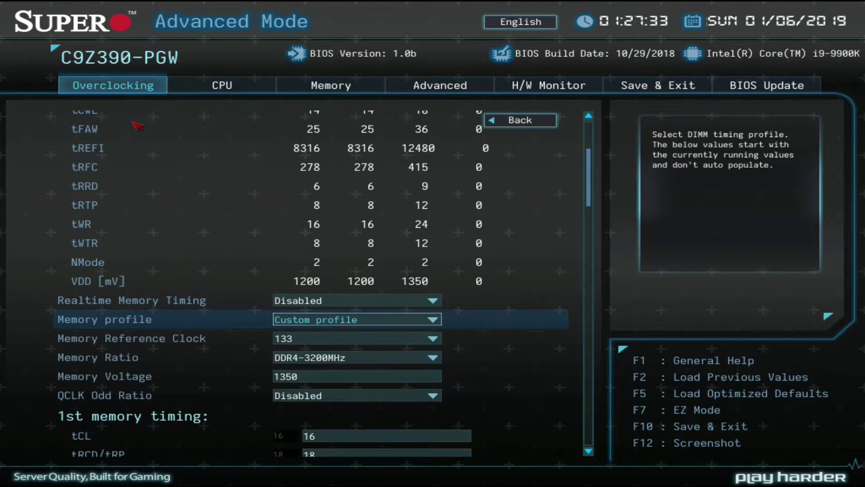
{"action": "key", "text": "Down"}
{"action": "key", "text": "Down"}
{"action": "key", "text": "Down"}
{"action": "key", "text": "Down"}
{"action": "key", "text": "Down"}
{"action": "key", "text": "Down"}
{"action": "key", "text": "Down"}
{"action": "key", "text": "Down"}
{"action": "key", "text": "Down"}
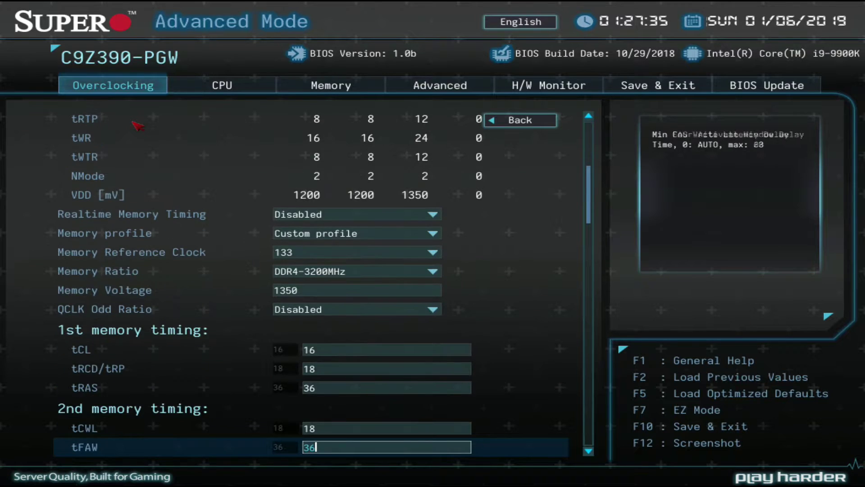
{"action": "key", "text": "Up"}
{"action": "key", "text": "Up"}
{"action": "key", "text": "Up"}
{"action": "key", "text": "Up"}
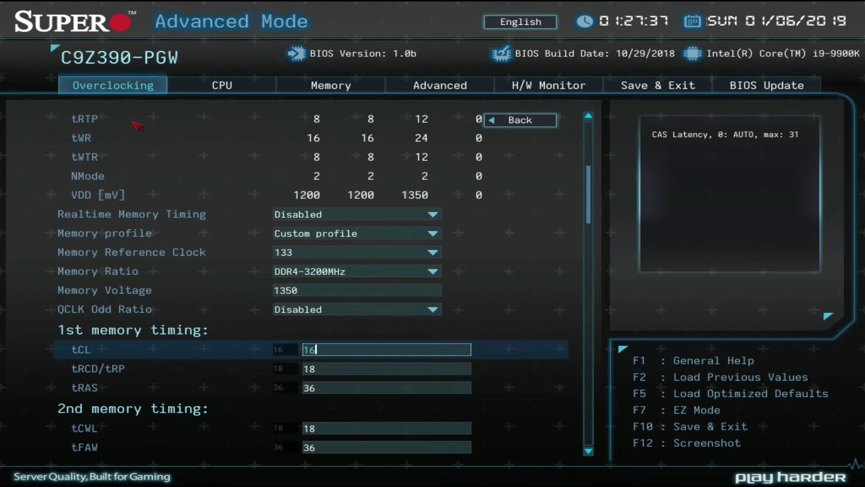
{"action": "key", "text": "Down"}
{"action": "key", "text": "Down"}
{"action": "key", "text": "Down"}
{"action": "key", "text": "Down"}
{"action": "key", "text": "Down"}
{"action": "key", "text": "Down"}
{"action": "key", "text": "Down"}
{"action": "key", "text": "Down"}
{"action": "key", "text": "Down"}
{"action": "key", "text": "Down"}
{"action": "key", "text": "Down"}
{"action": "key", "text": "Down"}
{"action": "key", "text": "Down"}
{"action": "key", "text": "Down"}
{"action": "key", "text": "Down"}
{"action": "key", "text": "Down"}
{"action": "key", "text": "Down"}
{"action": "key", "text": "Down"}
{"action": "key", "text": "Down"}
{"action": "key", "text": "Down"}
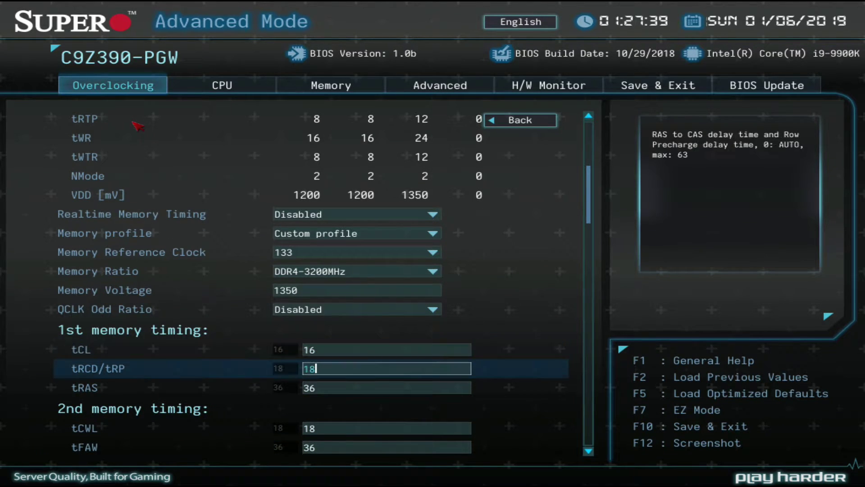
{"action": "key", "text": "Down"}
{"action": "key", "text": "Down"}
{"action": "key", "text": "Down"}
{"action": "key", "text": "Down"}
{"action": "key", "text": "Down"}
{"action": "key", "text": "Down"}
{"action": "key", "text": "Down"}
{"action": "key", "text": "Down"}
{"action": "key", "text": "Down"}
{"action": "key", "text": "Down"}
{"action": "key", "text": "Down"}
{"action": "key", "text": "Down"}
{"action": "key", "text": "Down"}
{"action": "key", "text": "Down"}
{"action": "key", "text": "Down"}
{"action": "key", "text": "Down"}
{"action": "key", "text": "Down"}
{"action": "key", "text": "Down"}
{"action": "key", "text": "Down"}
{"action": "key", "text": "Down"}
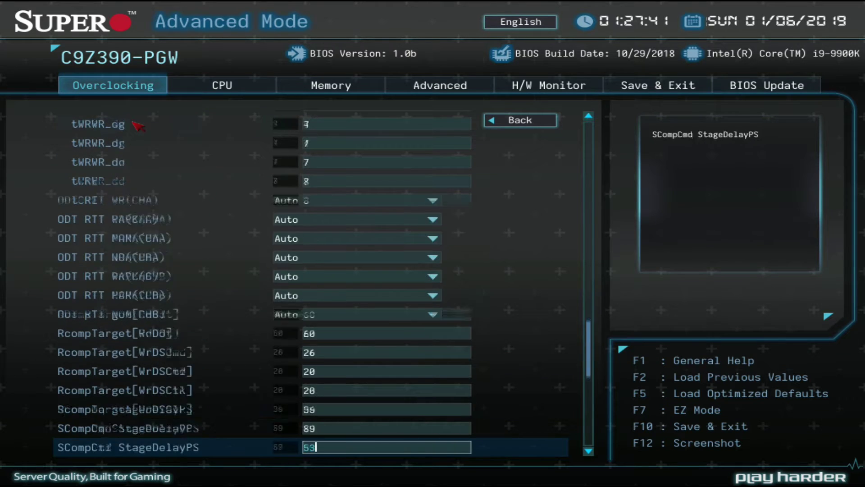
{"action": "key", "text": "Up"}
{"action": "key", "text": "Up"}
{"action": "key", "text": "Up"}
{"action": "key", "text": "Up"}
{"action": "key", "text": "Up"}
{"action": "key", "text": "Up"}
{"action": "key", "text": "Up"}
{"action": "key", "text": "Up"}
{"action": "key", "text": "Up"}
{"action": "key", "text": "Up"}
{"action": "key", "text": "Up"}
{"action": "key", "text": "Up"}
{"action": "key", "text": "Up"}
{"action": "key", "text": "Up"}
{"action": "key", "text": "Up"}
{"action": "key", "text": "Up"}
{"action": "key", "text": "Up"}
{"action": "key", "text": "Up"}
{"action": "key", "text": "Up"}
{"action": "key", "text": "Up"}
{"action": "key", "text": "Up"}
{"action": "key", "text": "Up"}
{"action": "key", "text": "Up"}
{"action": "key", "text": "Up"}
{"action": "key", "text": "Up"}
{"action": "key", "text": "Up"}
{"action": "key", "text": "Up"}
{"action": "key", "text": "Up"}
{"action": "key", "text": "Up"}
{"action": "key", "text": "Up"}
{"action": "key", "text": "Up"}
{"action": "key", "text": "Up"}
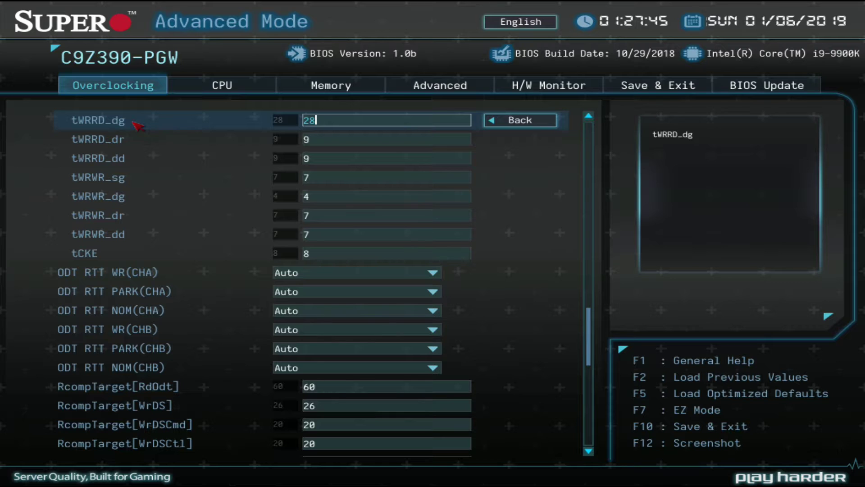
{"action": "key", "text": "Up"}
{"action": "key", "text": "Up"}
{"action": "key", "text": "Up"}
{"action": "key", "text": "Up"}
{"action": "key", "text": "Up"}
{"action": "key", "text": "Up"}
{"action": "key", "text": "Up"}
{"action": "key", "text": "Up"}
{"action": "key", "text": "Up"}
{"action": "key", "text": "Up"}
{"action": "key", "text": "Up"}
{"action": "key", "text": "Up"}
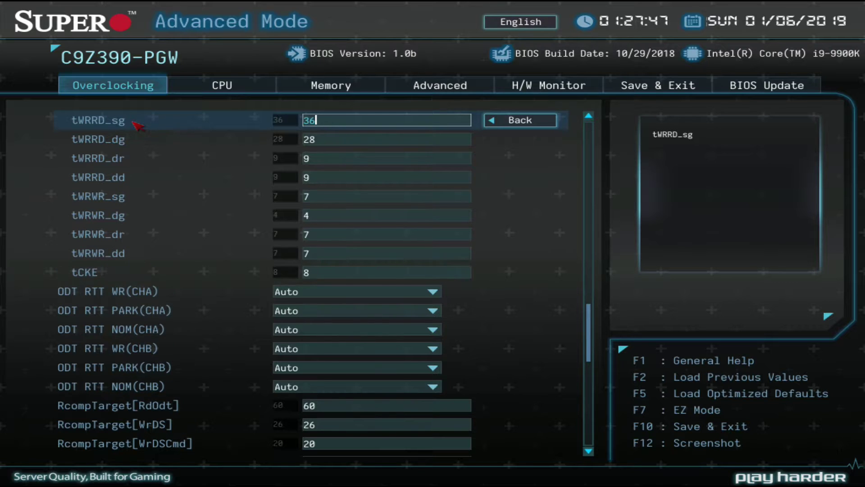
{"action": "key", "text": "Up"}
{"action": "key", "text": "Up"}
{"action": "key", "text": "Up"}
{"action": "key", "text": "Up"}
{"action": "key", "text": "Up"}
{"action": "key", "text": "Up"}
{"action": "key", "text": "Up"}
{"action": "key", "text": "Up"}
{"action": "key", "text": "Up"}
{"action": "key", "text": "Up"}
{"action": "key", "text": "Up"}
{"action": "key", "text": "Up"}
{"action": "key", "text": "Up"}
{"action": "key", "text": "Up"}
{"action": "key", "text": "Up"}
{"action": "key", "text": "Up"}
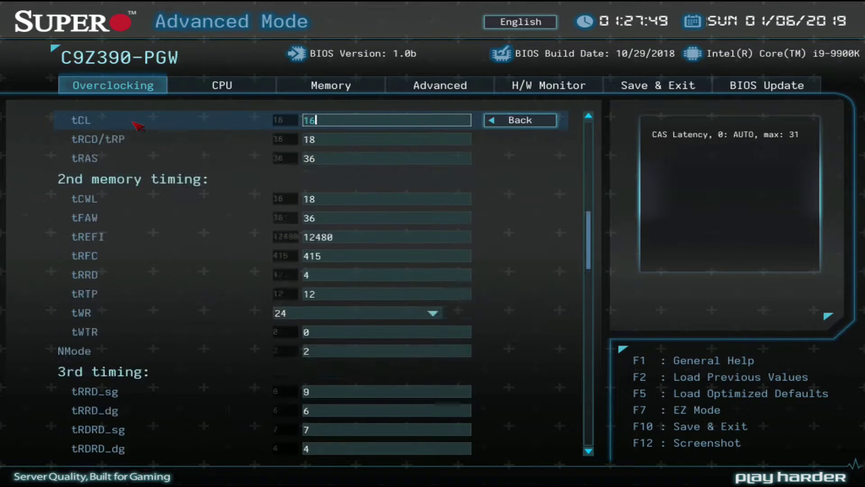
{"action": "key", "text": "Up"}
{"action": "key", "text": "Up"}
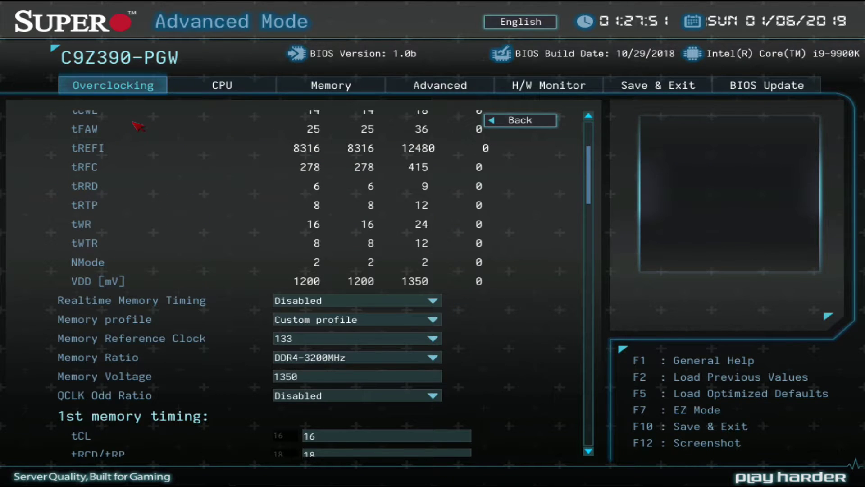
{"action": "key", "text": "Down"}
{"action": "key", "text": "Return"}
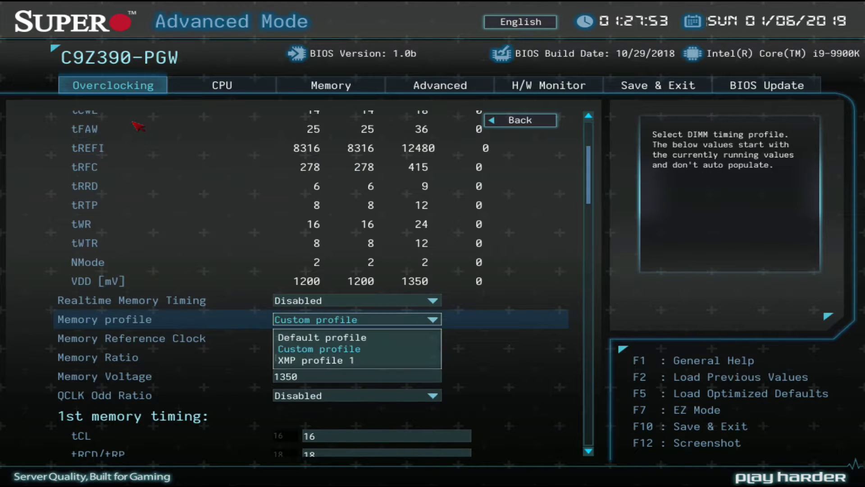
{"action": "key", "text": "Down"}
{"action": "key", "text": "Return"}
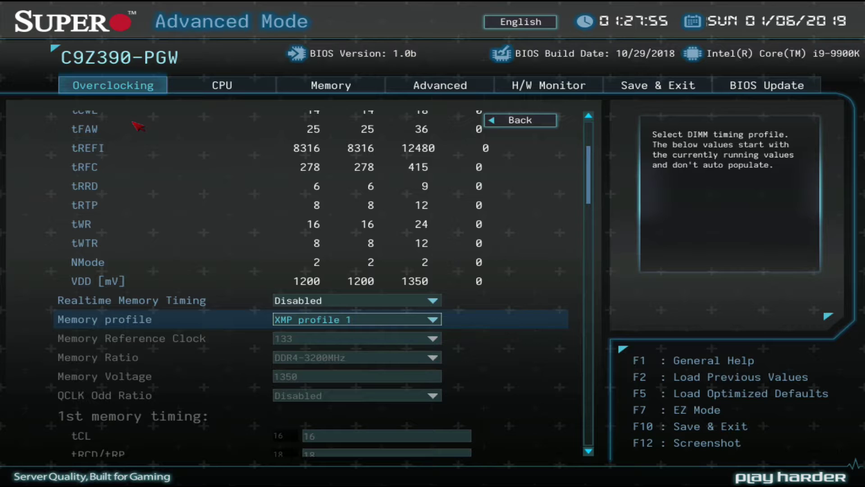
{"action": "key", "text": "Escape"}
Step: In Voltage Configuration, change System Agent Voltage from 1400 to 1200 mV
{"action": "key", "text": "Down"}
{"action": "key", "text": "Down"}
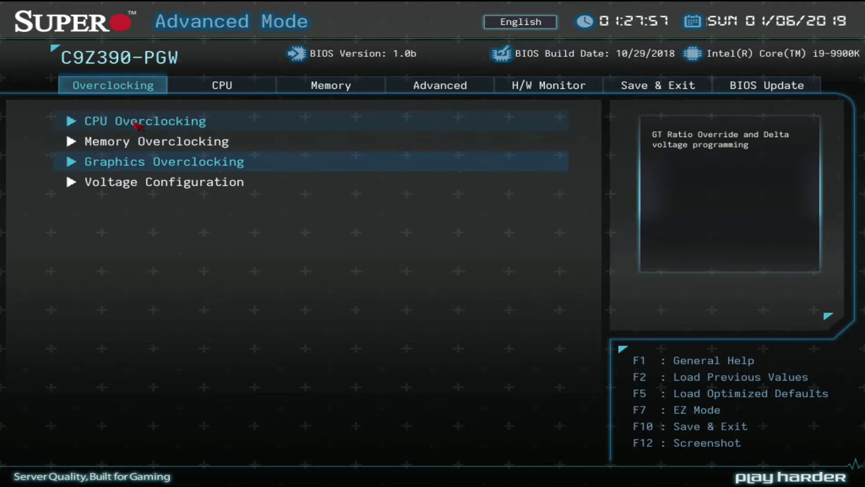
{"action": "key", "text": "Down"}
{"action": "key", "text": "Return"}
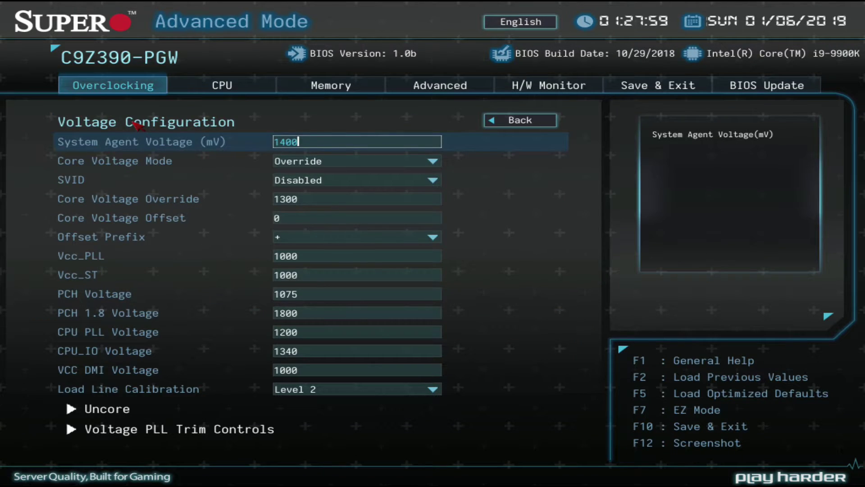
{"action": "key", "text": "Down"}
{"action": "key", "text": "Down"}
{"action": "key", "text": "Down"}
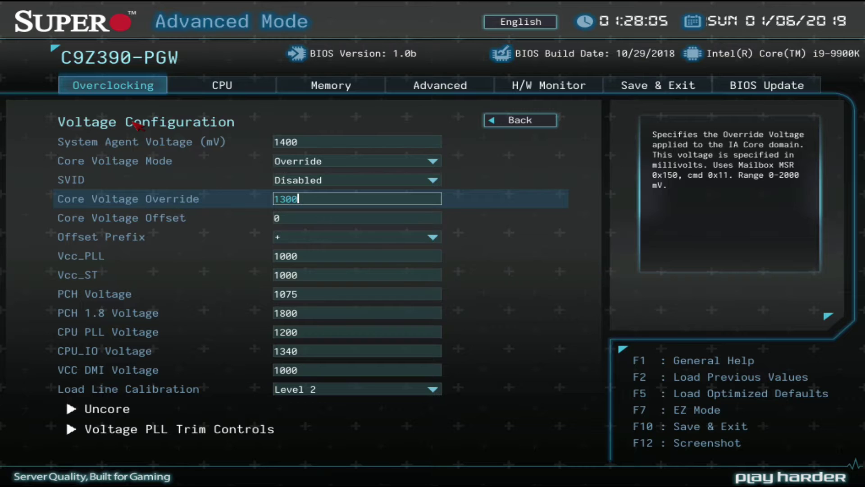
{"action": "key", "text": "Up"}
{"action": "key", "text": "Up"}
{"action": "key", "text": "Up"}
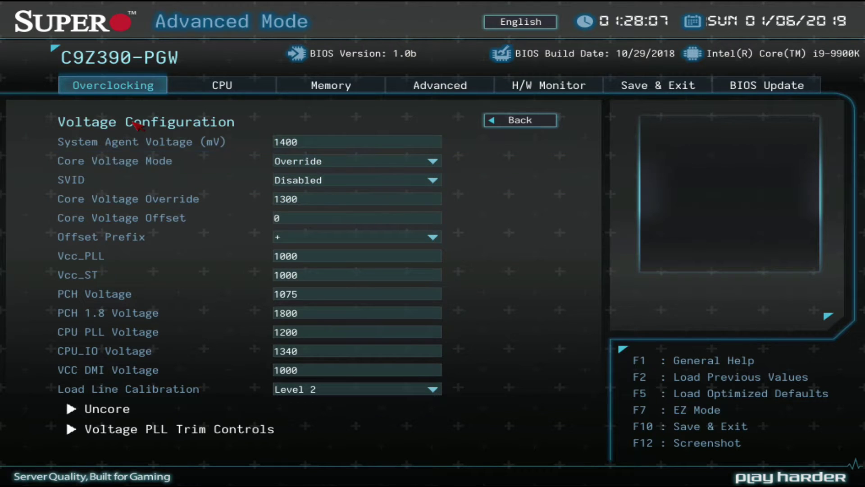
{"action": "key", "text": "BackSpace"}
{"action": "key", "text": "BackSpace"}
{"action": "key", "text": "BackSpace"}
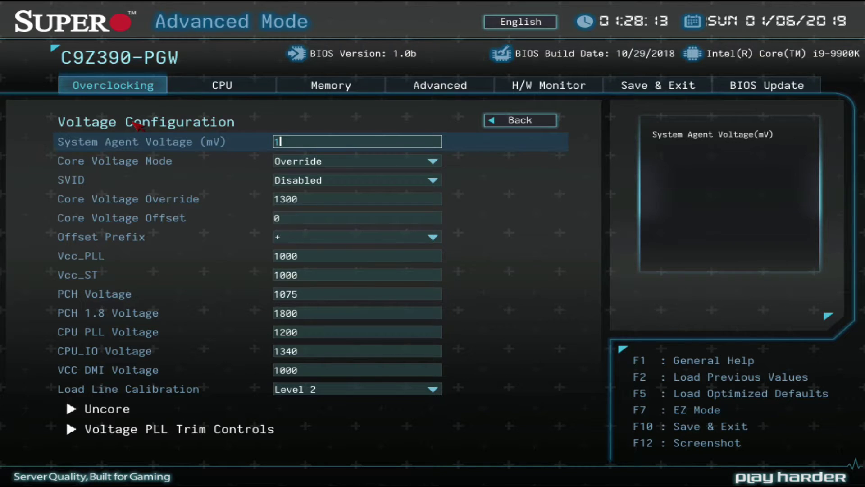
{"action": "type", "text": "200"}
{"action": "key", "text": "Down"}
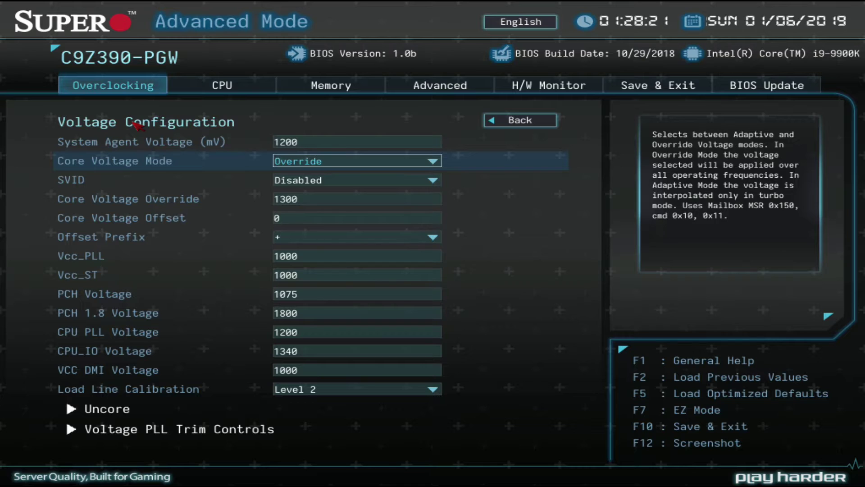
Step: Change Core Voltage Override from 1300 to 1275 mV and switch Core Voltage Mode to Adaptive
{"action": "key", "text": "Down"}
{"action": "key", "text": "Down"}
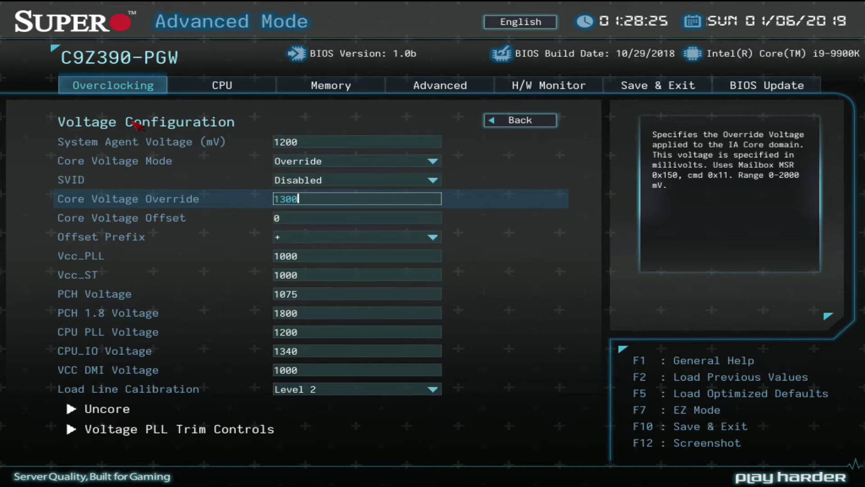
{"action": "key", "text": "BackSpace"}
{"action": "key", "text": "BackSpace"}
{"action": "key", "text": "BackSpace"}
{"action": "type", "text": "275"}
{"action": "key", "text": "Down"}
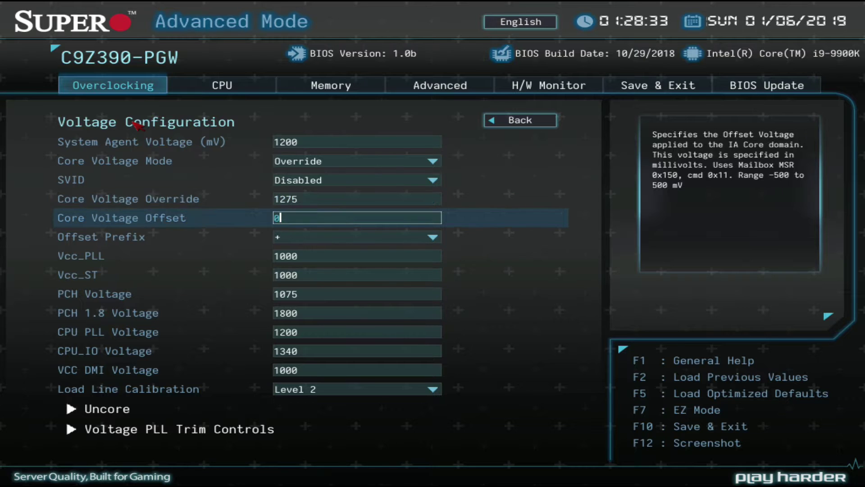
{"action": "key", "text": "Up"}
{"action": "key", "text": "Up"}
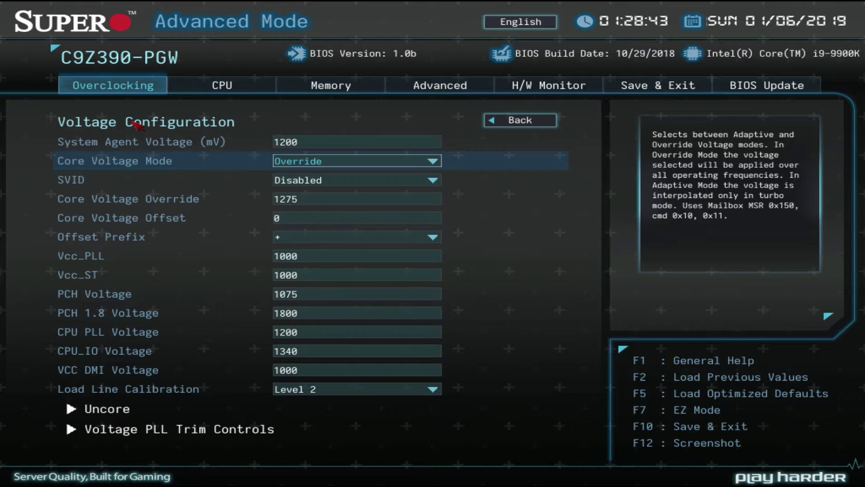
{"action": "key", "text": "Return"}
Step: Toggle Core Voltage Mode between Override and Adaptive, ending on Adaptive
{"action": "key", "text": "Up"}
{"action": "key", "text": "Return"}
{"action": "key", "text": "Down"}
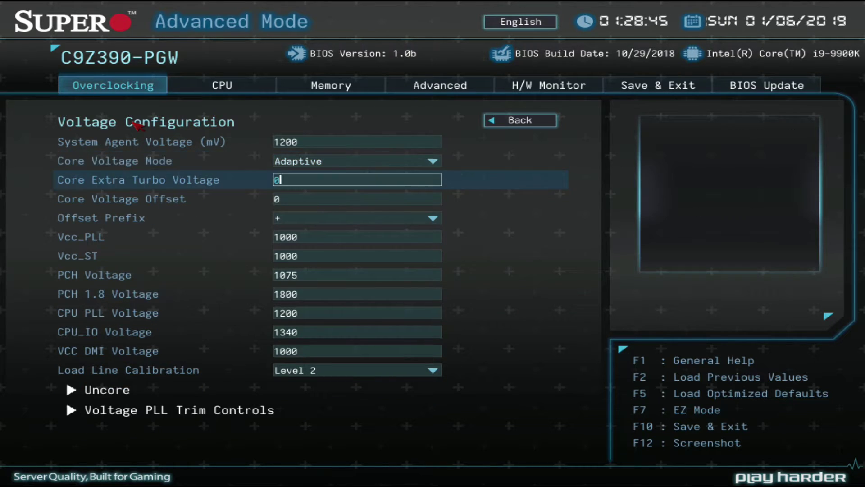
{"action": "key", "text": "Up"}
{"action": "key", "text": "Return"}
{"action": "key", "text": "Down"}
{"action": "key", "text": "Return"}
{"action": "key", "text": "Down"}
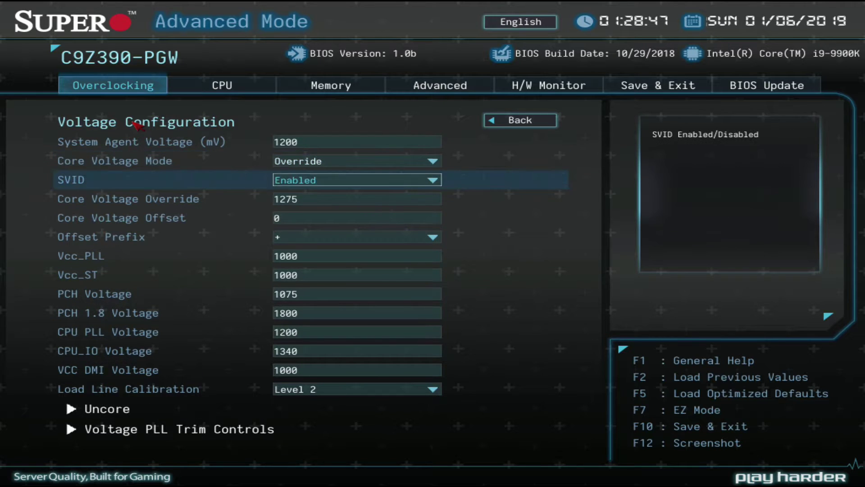
{"action": "key", "text": "Down"}
{"action": "key", "text": "Up"}
{"action": "key", "text": "Up"}
{"action": "key", "text": "Return"}
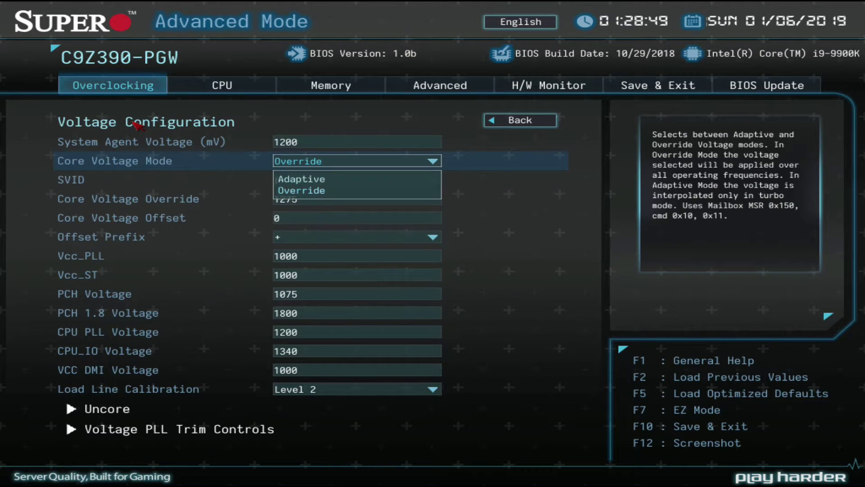
{"action": "key", "text": "Up"}
{"action": "key", "text": "Return"}
{"action": "key", "text": "Down"}
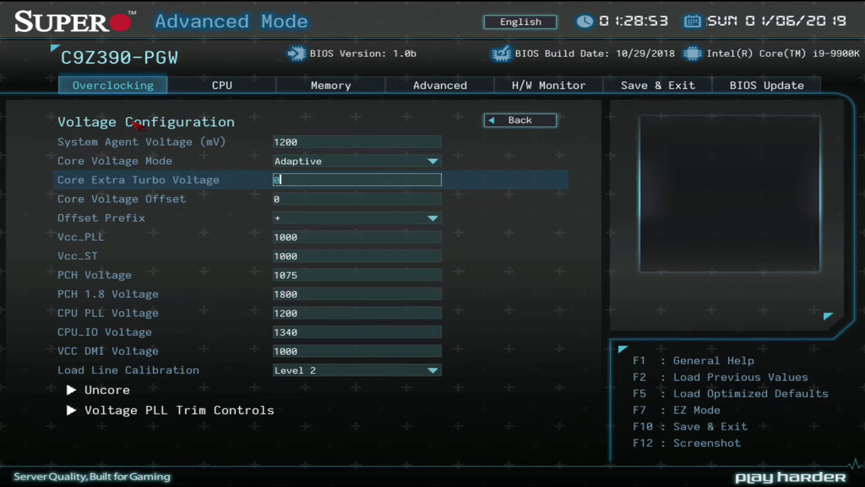
Step: Set Core Extra Turbo Voltage to 1275 mV and the offset prefix to negative
{"action": "key", "text": "BackSpace"}
{"action": "type", "text": "1275"}
{"action": "key", "text": "Down"}
{"action": "key", "text": "Down"}
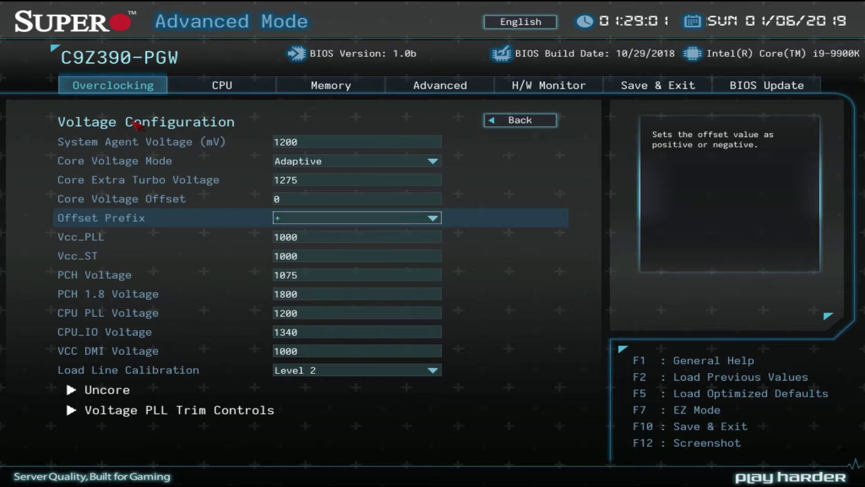
{"action": "key", "text": "Return"}
{"action": "key", "text": "Down"}
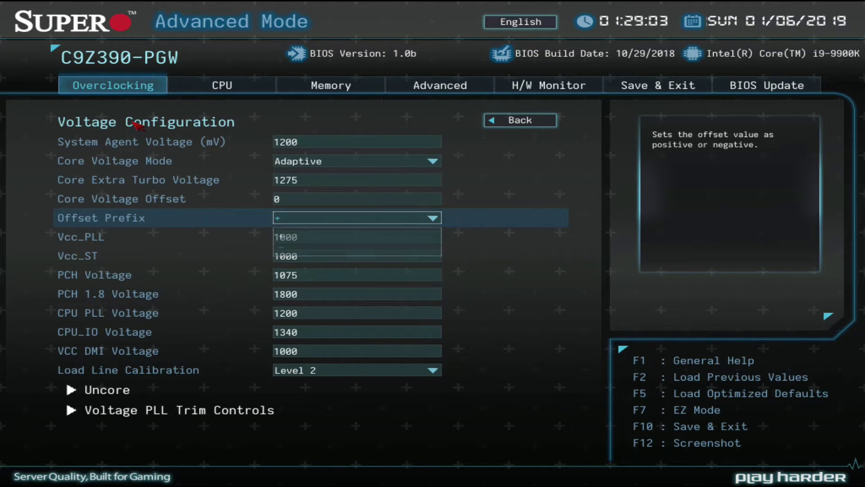
{"action": "key", "text": "Return"}
Step: Try a core voltage offset of 30 and keep Load Line Calibration at Level 2
{"action": "key", "text": "Up"}
{"action": "type", "text": "30"}
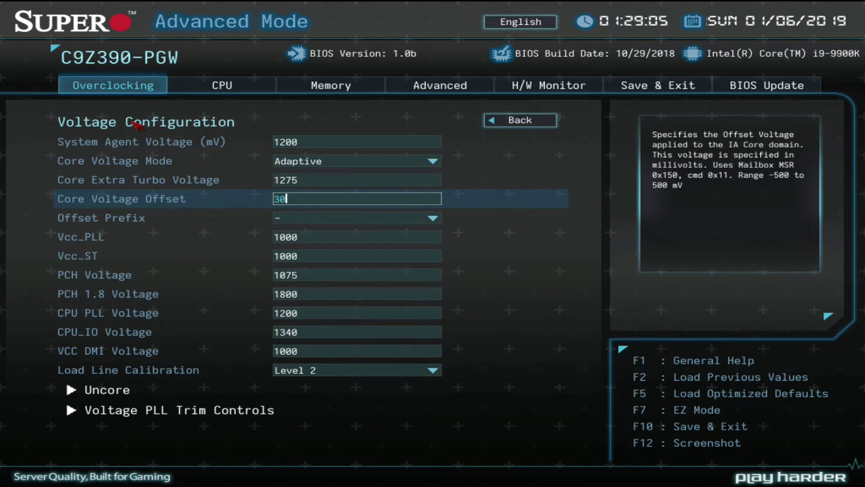
{"action": "key", "text": "Down"}
{"action": "key", "text": "Down"}
{"action": "key", "text": "Down"}
{"action": "key", "text": "Down"}
{"action": "key", "text": "Down"}
{"action": "key", "text": "Down"}
{"action": "key", "text": "Down"}
{"action": "key", "text": "Down"}
{"action": "key", "text": "Down"}
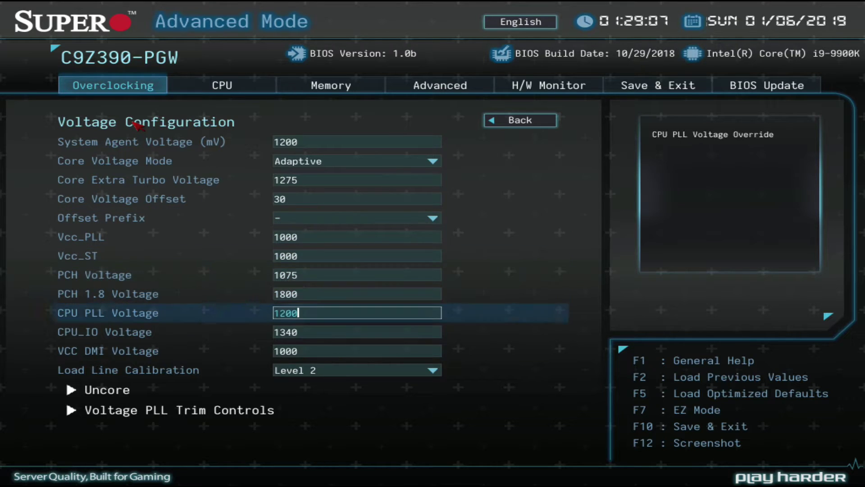
{"action": "key", "text": "Return"}
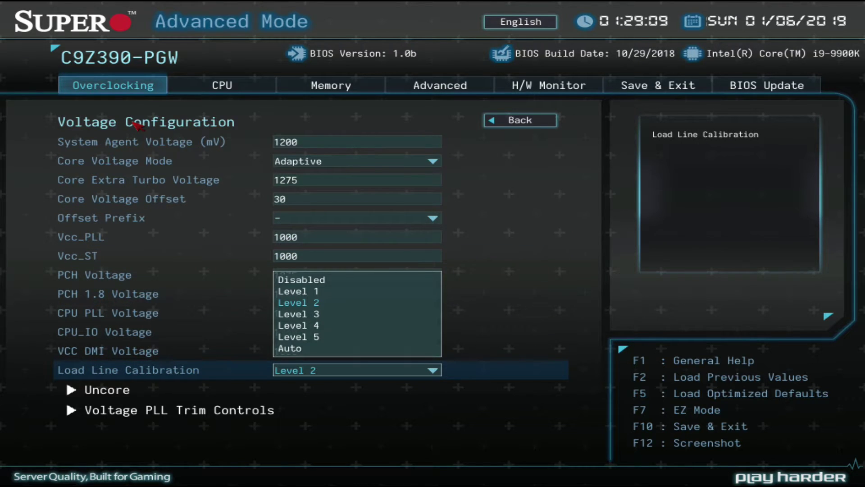
{"action": "key", "text": "Return"}
Step: Reset the core voltage offset to 0 and switch Core Voltage Mode back to Override
{"action": "key", "text": "Up"}
{"action": "key", "text": "Up"}
{"action": "key", "text": "Up"}
{"action": "key", "text": "Up"}
{"action": "key", "text": "Up"}
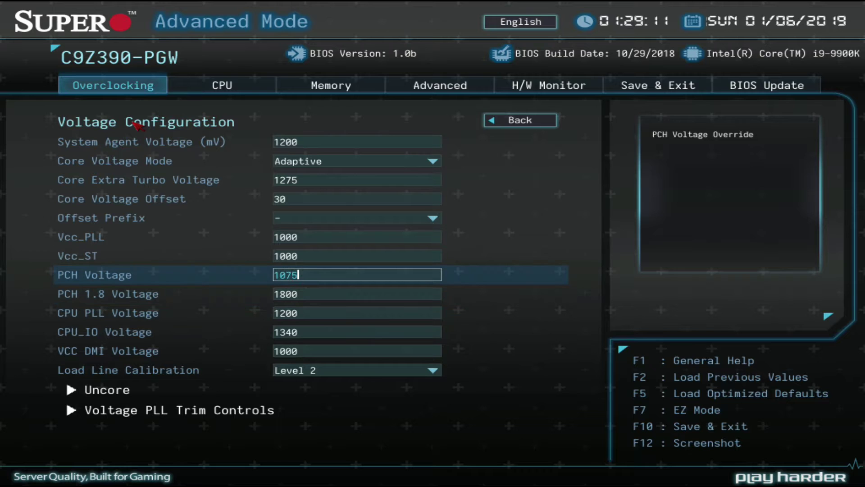
{"action": "key", "text": "Up"}
{"action": "key", "text": "Up"}
{"action": "key", "text": "Up"}
{"action": "key", "text": "Up"}
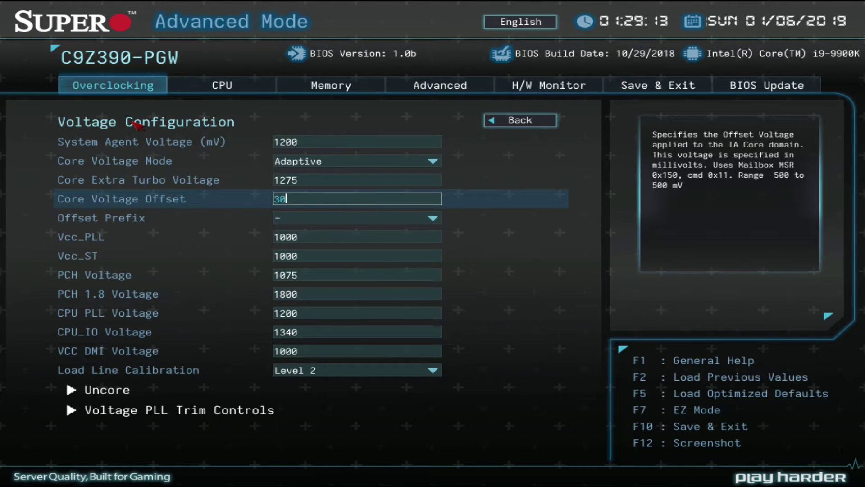
{"action": "key", "text": "BackSpace"}
{"action": "key", "text": "BackSpace"}
{"action": "type", "text": "0"}
{"action": "key", "text": "Down"}
{"action": "key", "text": "Down"}
{"action": "key", "text": "Down"}
{"action": "key", "text": "Down"}
{"action": "key", "text": "Down"}
{"action": "key", "text": "Down"}
{"action": "key", "text": "Down"}
{"action": "key", "text": "Down"}
{"action": "key", "text": "Down"}
{"action": "key", "text": "Down"}
{"action": "key", "text": "Down"}
{"action": "key", "text": "Up"}
{"action": "key", "text": "Up"}
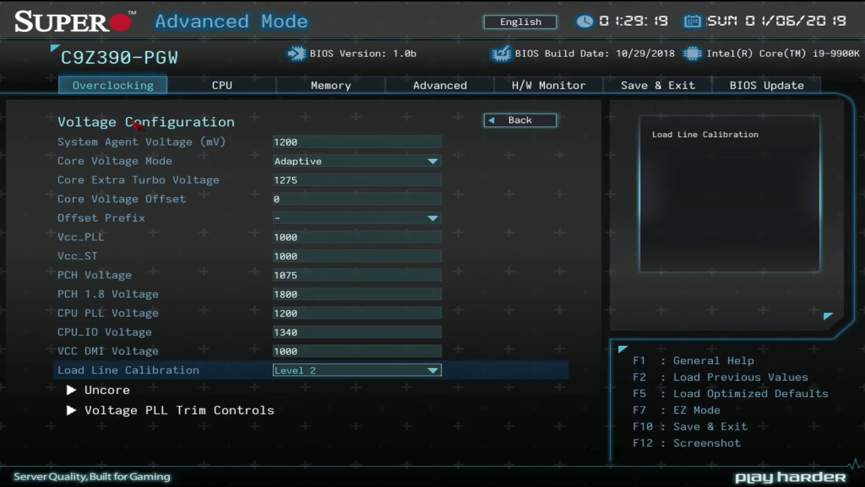
{"action": "key", "text": "Return"}
{"action": "key", "text": "Return"}
{"action": "key", "text": "Up"}
{"action": "key", "text": "Up"}
{"action": "key", "text": "Up"}
{"action": "key", "text": "Up"}
{"action": "key", "text": "Up"}
{"action": "key", "text": "Up"}
{"action": "key", "text": "Up"}
{"action": "key", "text": "Up"}
{"action": "key", "text": "Up"}
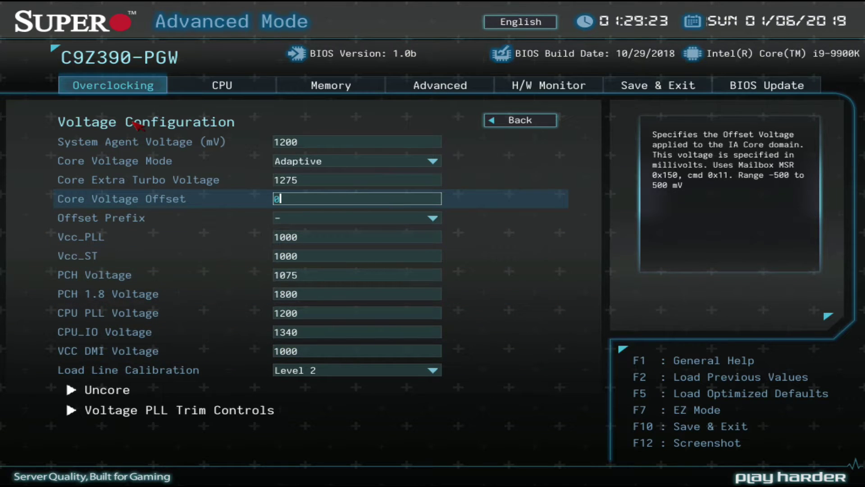
{"action": "key", "text": "Up"}
{"action": "key", "text": "Up"}
{"action": "key", "text": "Return"}
Step: Confirm Override as Core Voltage Mode, keeping 1275 mV, and move on to Vcc_ST
{"action": "key", "text": "Down"}
{"action": "key", "text": "Return"}
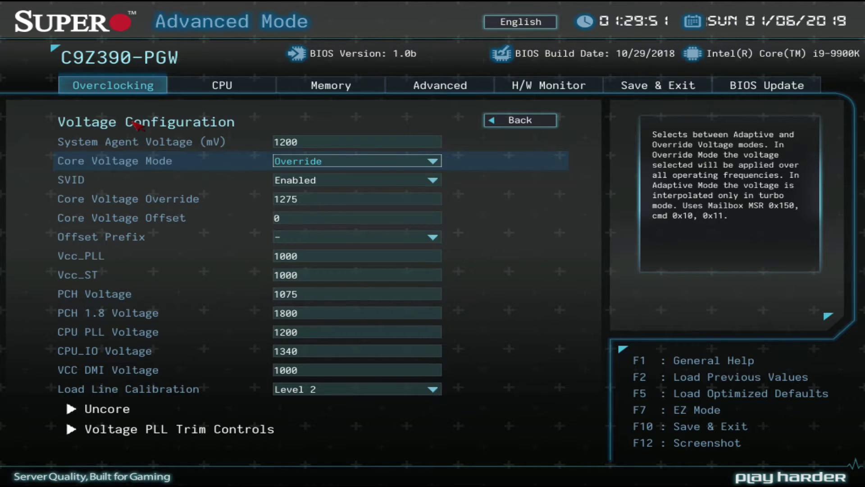
{"action": "key", "text": "Down"}
{"action": "key", "text": "Down"}
{"action": "key", "text": "Down"}
{"action": "key", "text": "Down"}
{"action": "key", "text": "Down"}
{"action": "key", "text": "Down"}
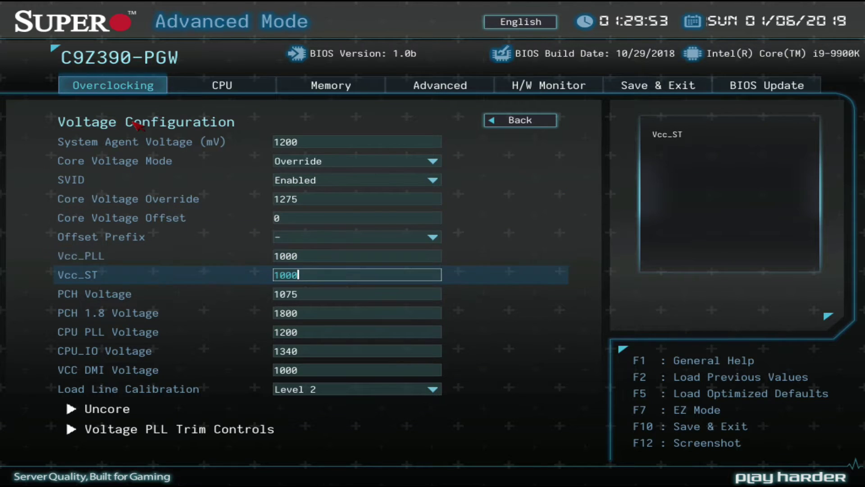
Step: Review the Vcc and PCH voltages, then change CPU_IO Voltage from 1340 to 1148 mV
{"action": "key", "text": "Down"}
{"action": "key", "text": "Up"}
{"action": "key", "text": "Up"}
{"action": "key", "text": "Down"}
{"action": "key", "text": "Down"}
{"action": "key", "text": "Down"}
{"action": "key", "text": "Down"}
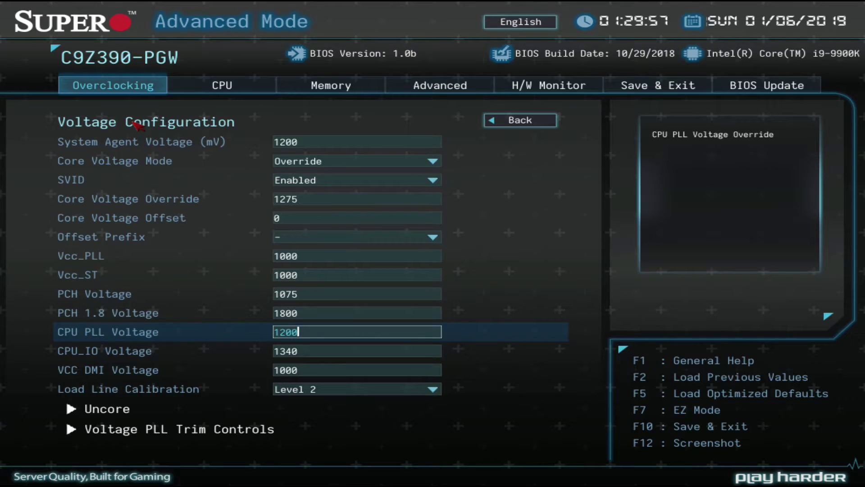
{"action": "key", "text": "Down"}
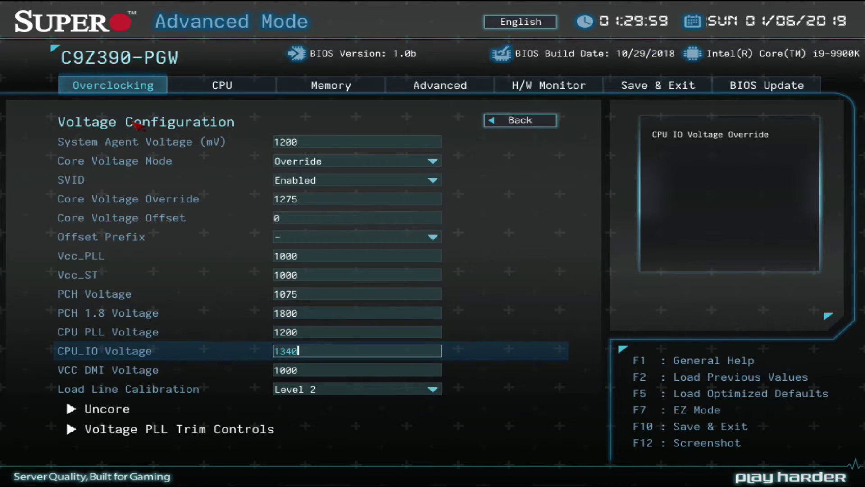
{"action": "key", "text": "BackSpace"}
{"action": "key", "text": "BackSpace"}
{"action": "key", "text": "BackSpace"}
{"action": "type", "text": "148"}
{"action": "key", "text": "Down"}
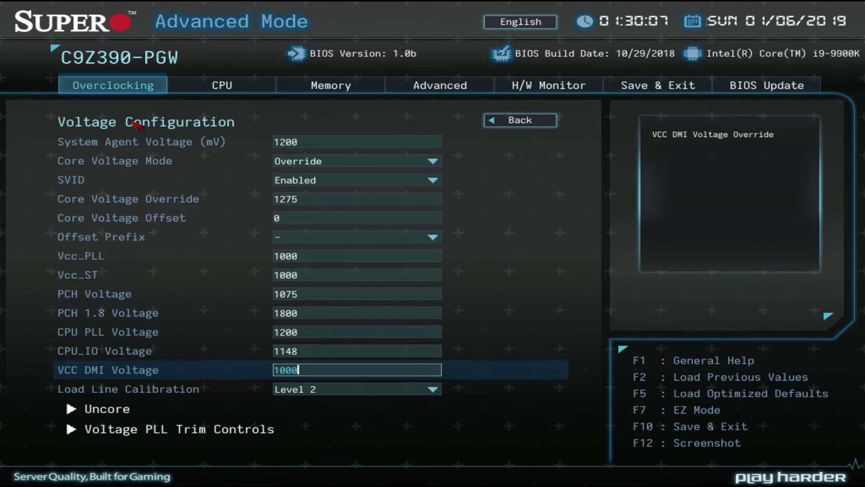
Step: Verify CPU_IO at 1148, compare Load Line Calibration Levels 1–5, and keep Level 2
{"action": "key", "text": "Up"}
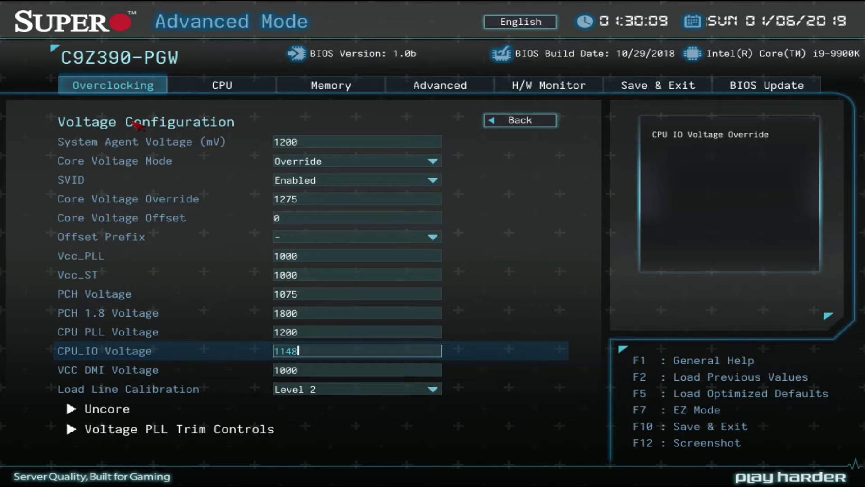
{"action": "key", "text": "Down"}
{"action": "key", "text": "Down"}
{"action": "key", "text": "Return"}
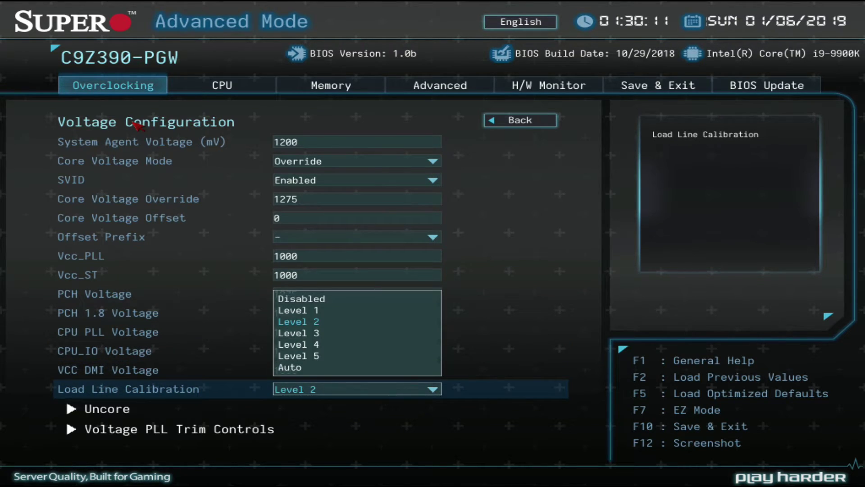
{"action": "key", "text": "Up"}
{"action": "key", "text": "Down"}
{"action": "key", "text": "Down"}
{"action": "key", "text": "Down"}
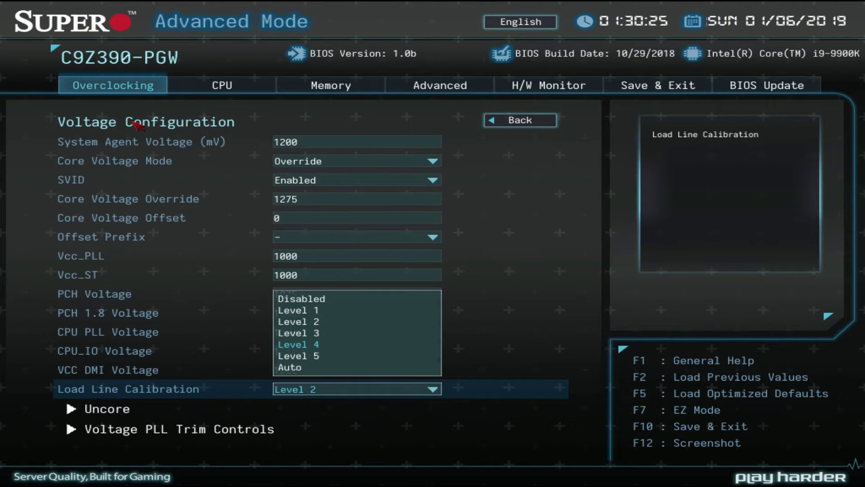
{"action": "key", "text": "Down"}
{"action": "key", "text": "Up"}
{"action": "key", "text": "Up"}
{"action": "key", "text": "Up"}
{"action": "key", "text": "Up"}
{"action": "key", "text": "Down"}
{"action": "key", "text": "Return"}
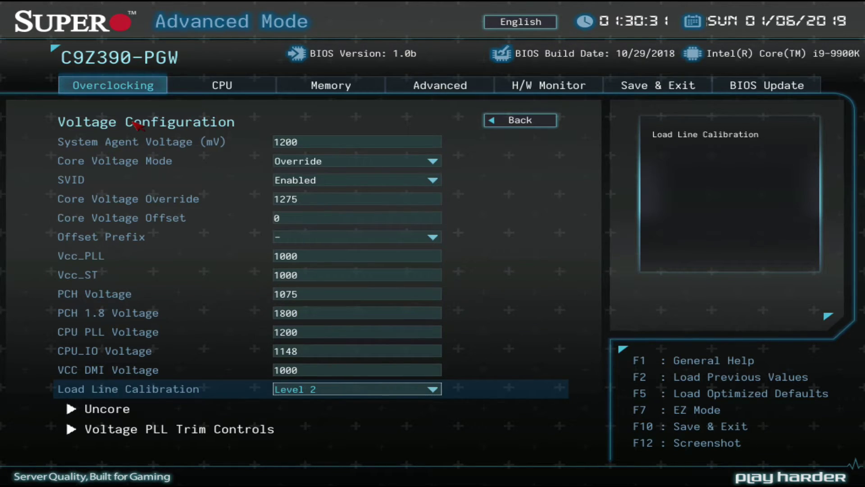
{"action": "key", "text": "Down"}
{"action": "key", "text": "Return"}
{"action": "key", "text": "Escape"}
{"action": "key", "text": "Down"}
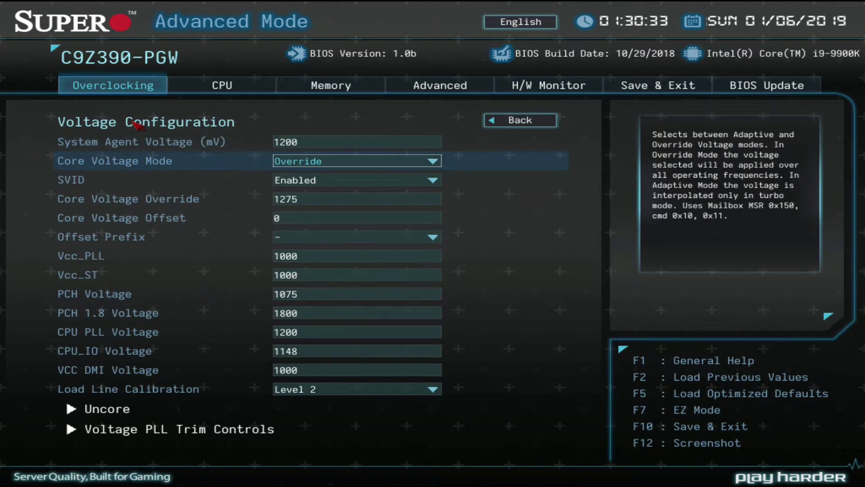
{"action": "key", "text": "Up"}
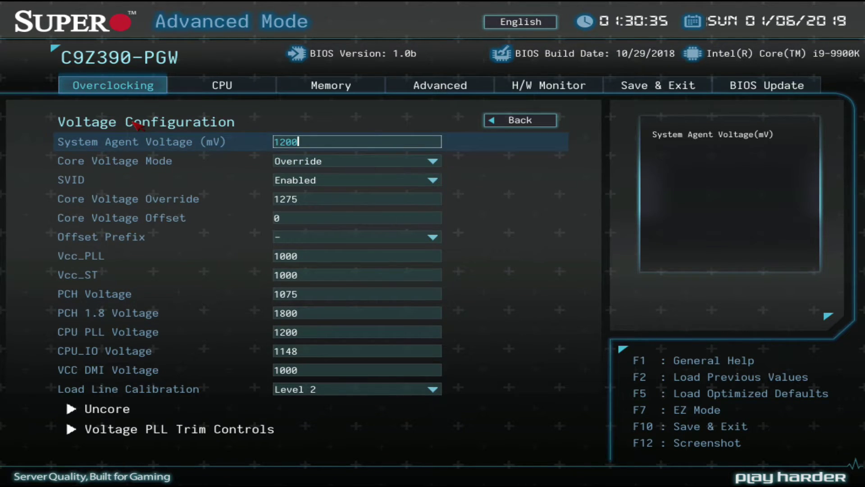
{"action": "key", "text": "Down"}
{"action": "key", "text": "Down"}
{"action": "key", "text": "Down"}
{"action": "key", "text": "Down"}
{"action": "key", "text": "Down"}
{"action": "key", "text": "Down"}
{"action": "key", "text": "Down"}
{"action": "key", "text": "Down"}
{"action": "key", "text": "Down"}
{"action": "key", "text": "Down"}
{"action": "key", "text": "Down"}
{"action": "key", "text": "Down"}
{"action": "key", "text": "Down"}
{"action": "key", "text": "Down"}
{"action": "key", "text": "Down"}
{"action": "key", "text": "Return"}
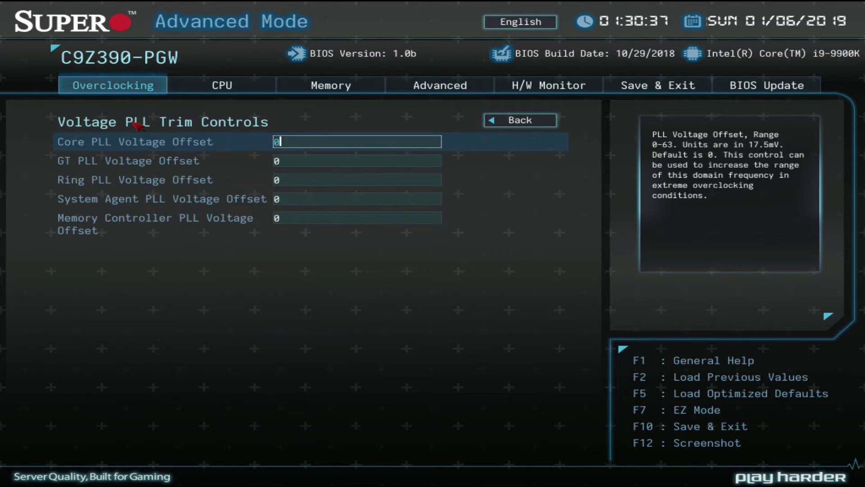
{"action": "key", "text": "Escape"}
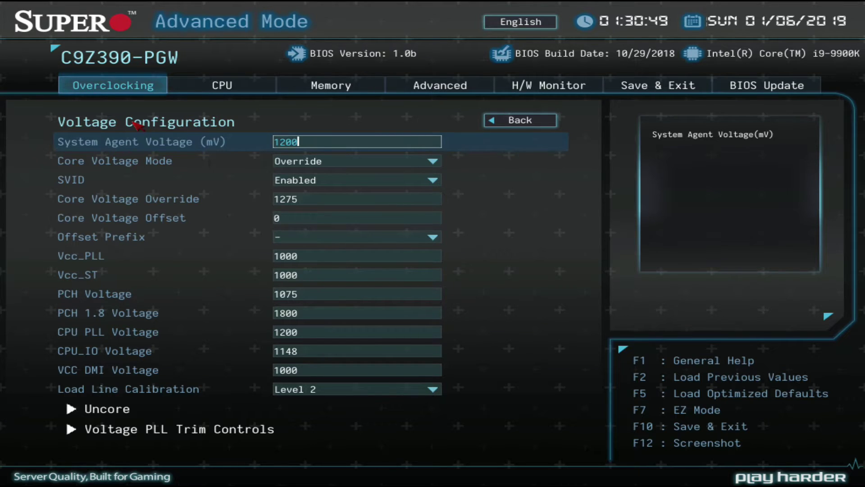
{"action": "key", "text": "Escape"}
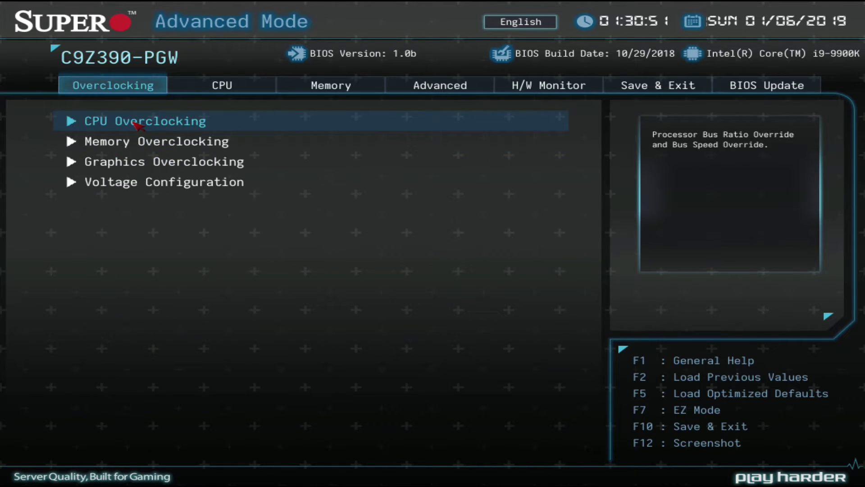
{"action": "key", "text": "Down"}
{"action": "key", "text": "Down"}
{"action": "key", "text": "Down"}
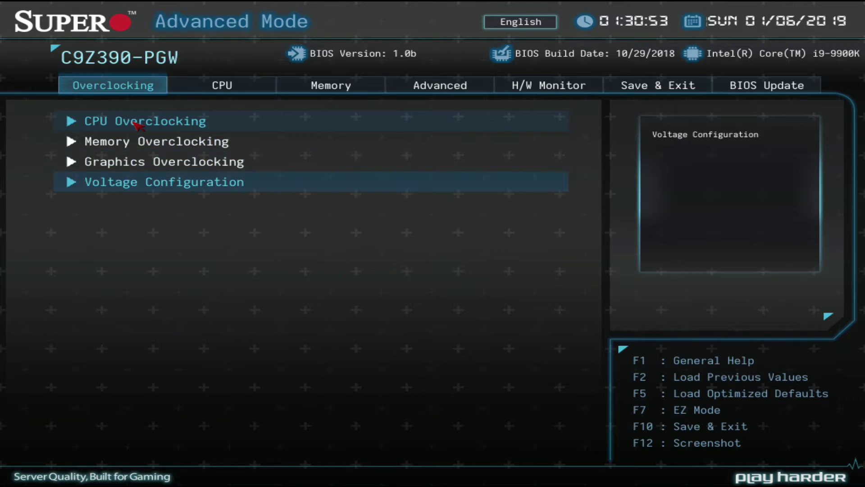
{"action": "key", "text": "Return"}
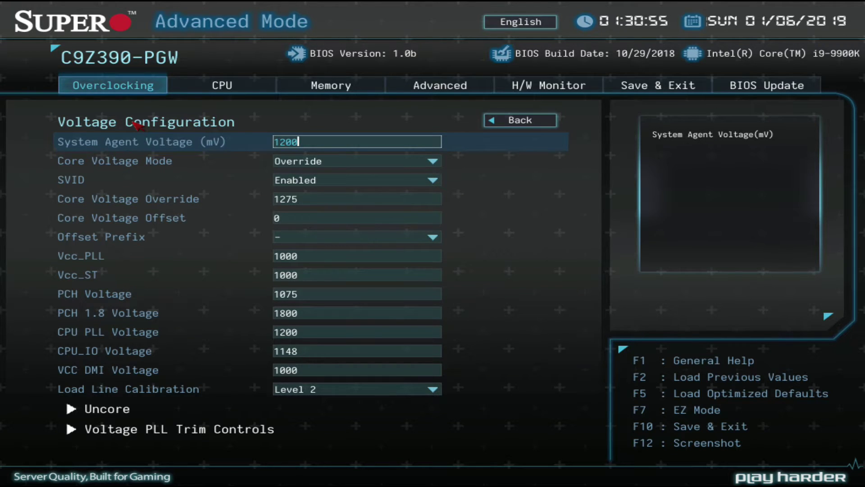
{"action": "key", "text": "F10"}
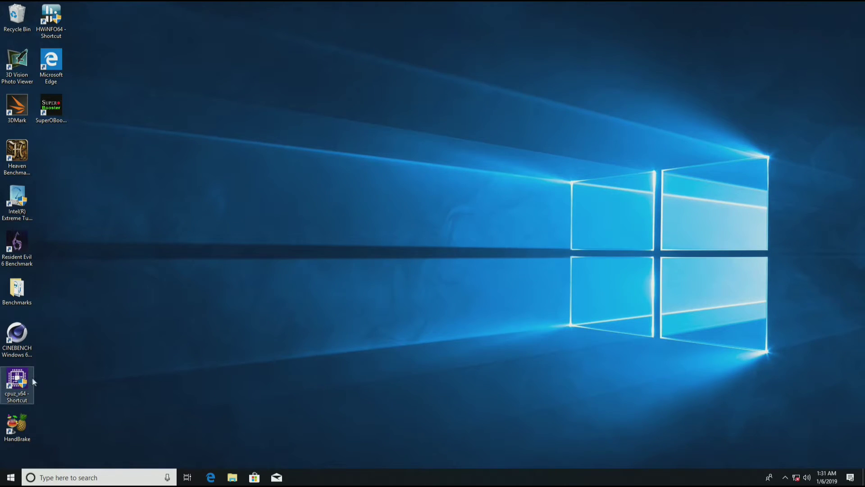
Step: Launch CPU-Z from the Windows 10 desktop after the reboot
{"action": "double_click", "coordinate": [17, 381]}
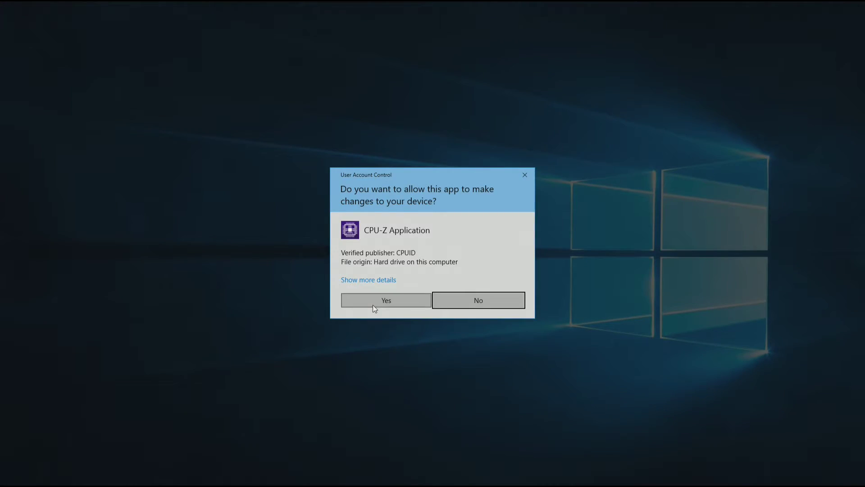
Step: Let CPU-Z run so it shows the i9-9900K at 5000 MHz, x50, 1.248 V
{"action": "left_click", "coordinate": [374, 303]}
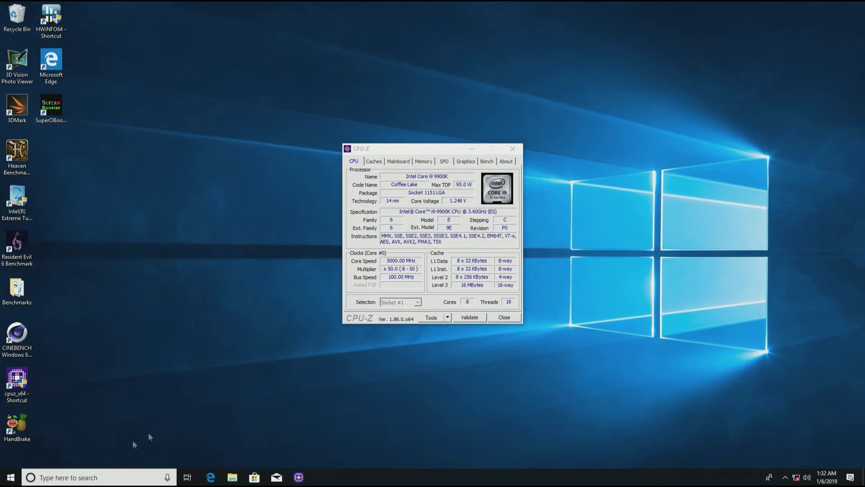
{"action": "left_click", "coordinate": [60, 479]}
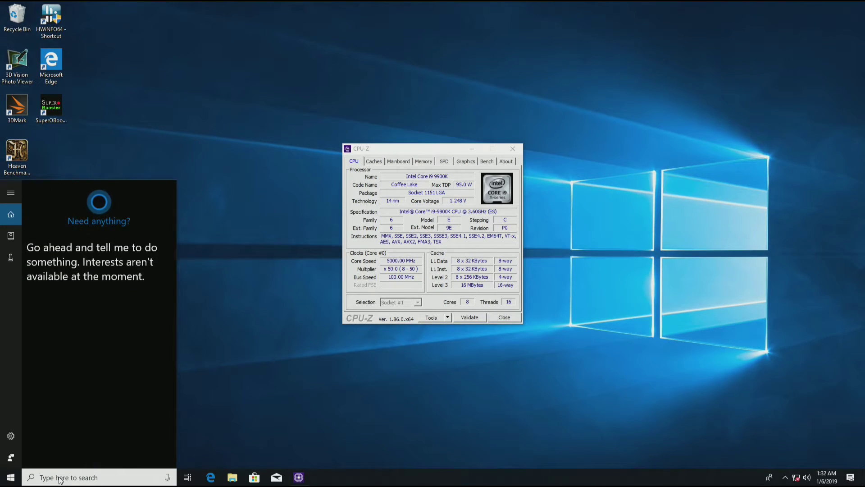
Step: Find Control Panel with a 'control' search and open Power Options
{"action": "type", "text": "ontrol"}
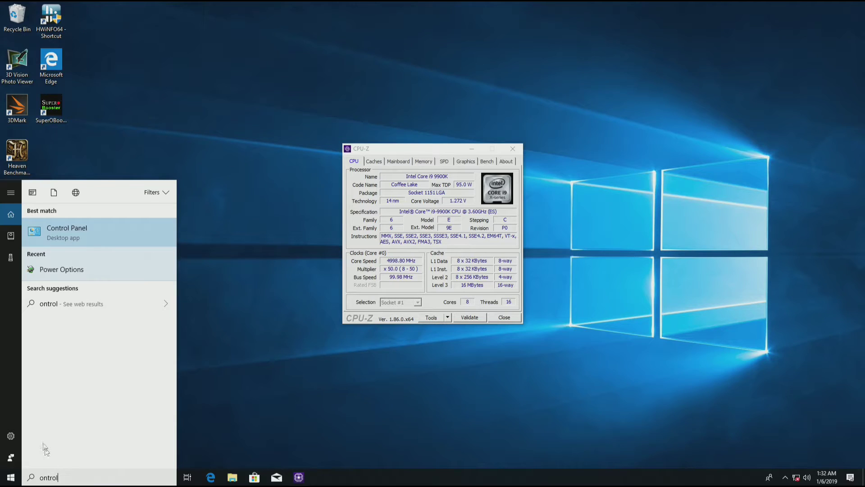
{"action": "left_click", "coordinate": [67, 230]}
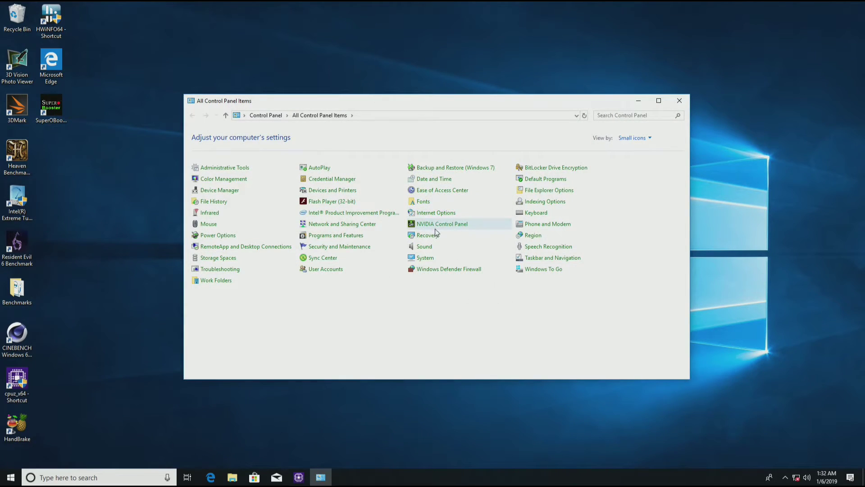
{"action": "left_click", "coordinate": [225, 235]}
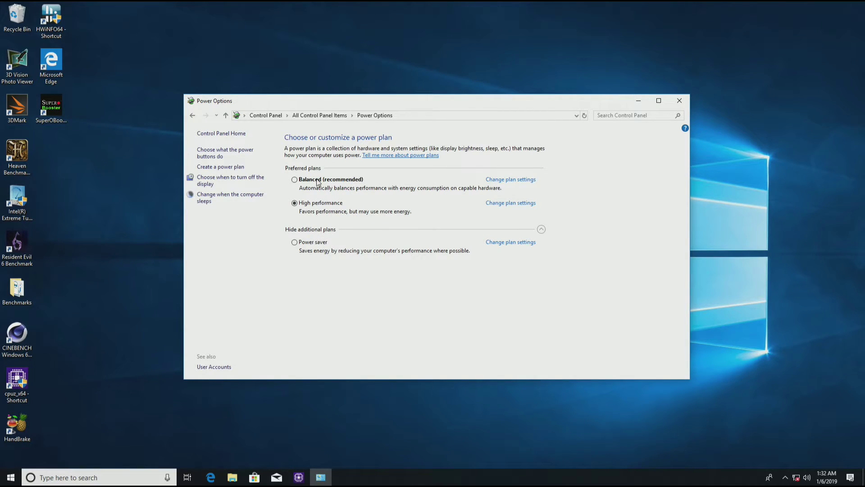
Step: Try Balanced, return to High performance so CPU-Z reads ~5000 MHz, then close Power Options
{"action": "left_click", "coordinate": [318, 180]}
{"action": "left_click", "coordinate": [299, 477]}
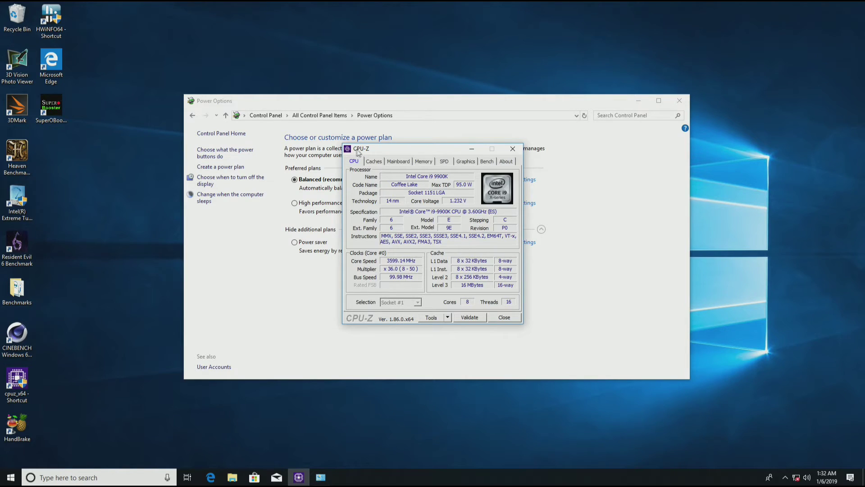
{"action": "left_click_drag", "start_coordinate": [359, 152], "coordinate": [694, 151]}
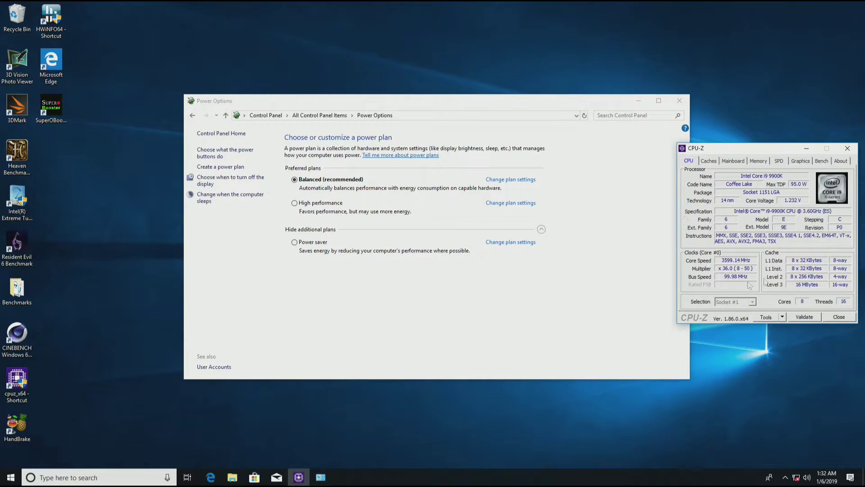
{"action": "left_click", "coordinate": [314, 206]}
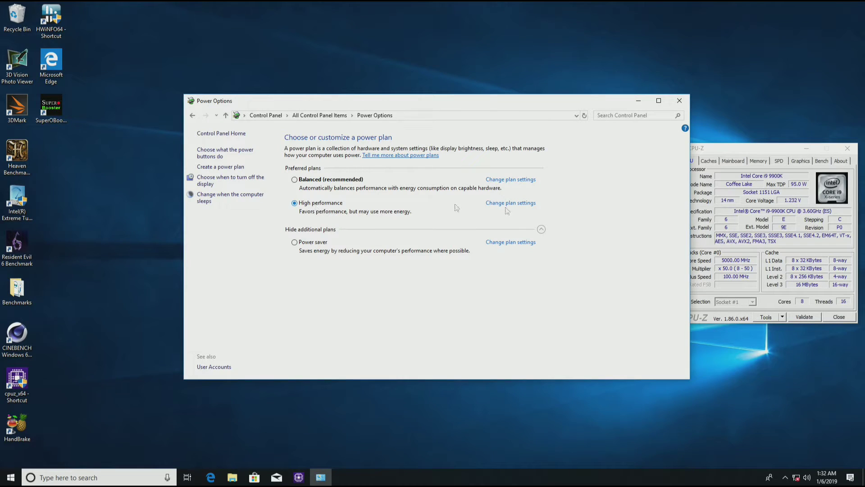
{"action": "left_click_drag", "start_coordinate": [744, 151], "coordinate": [271, 84]}
{"action": "left_click", "coordinate": [679, 101]}
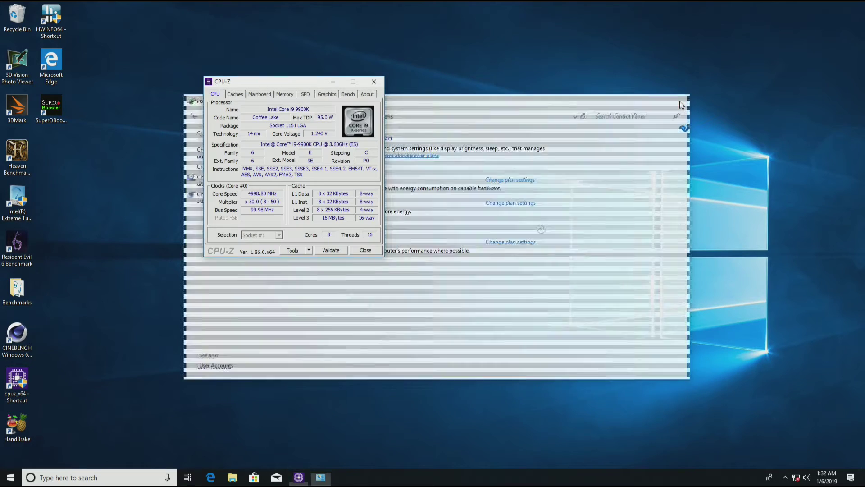
Step: Launch HandBrake without recovering the old queue, and HWiNFO64 in sensors-only mode
{"action": "left_click", "coordinate": [11, 428]}
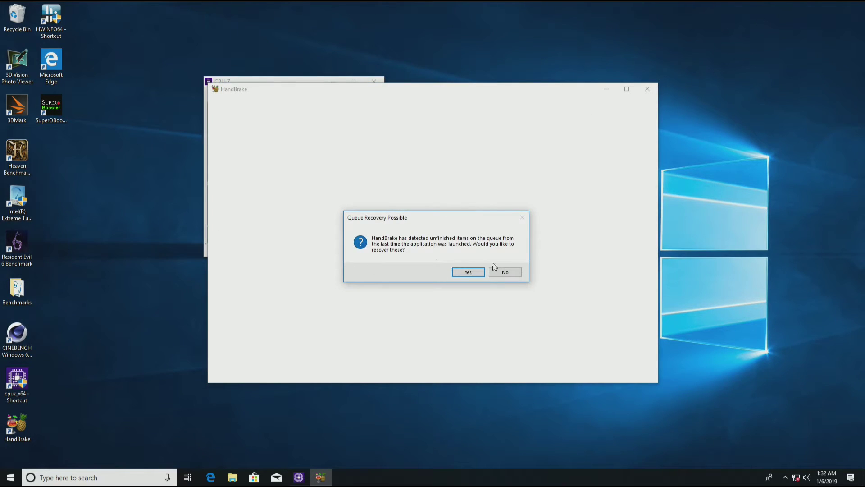
{"action": "left_click", "coordinate": [504, 272]}
{"action": "double_click", "coordinate": [47, 39]}
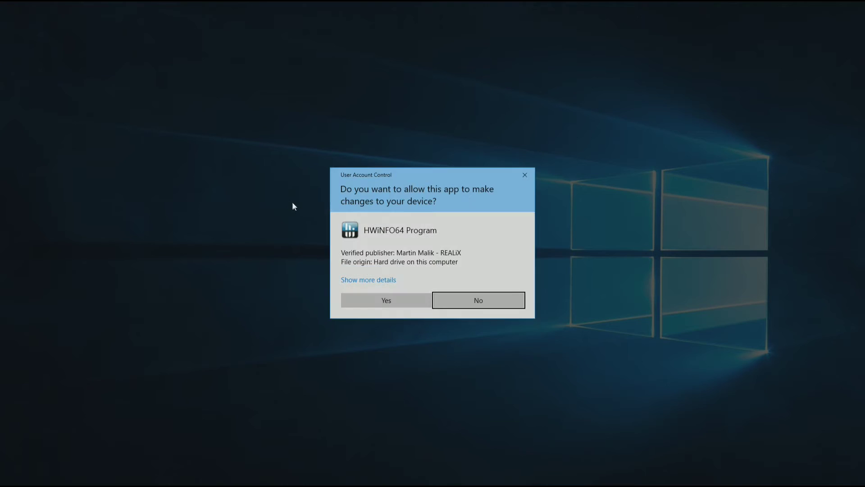
{"action": "left_click", "coordinate": [374, 300]}
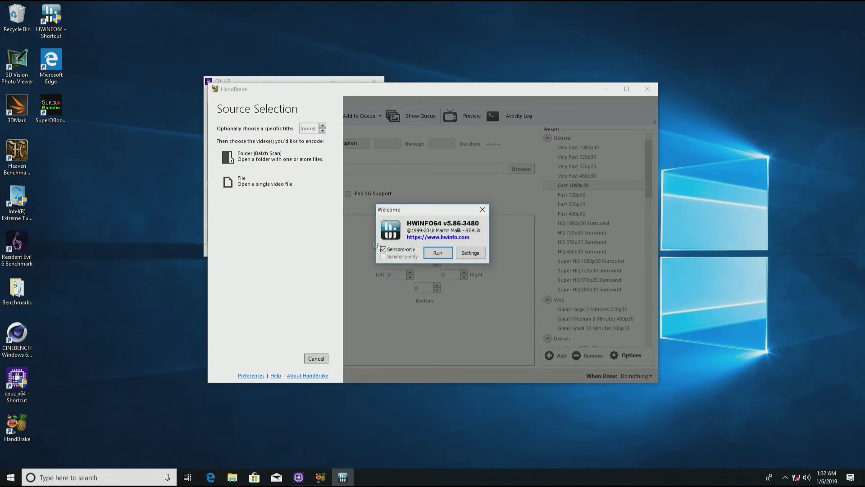
{"action": "left_click", "coordinate": [437, 252]}
Step: Load 4KHandbrakeVideo as the source, then enlarge HWiNFO64 and move CPU-Z top-left
{"action": "left_click", "coordinate": [243, 181]}
{"action": "scroll", "coordinate": [363, 268], "scroll_direction": "down", "scroll_amount": 5}
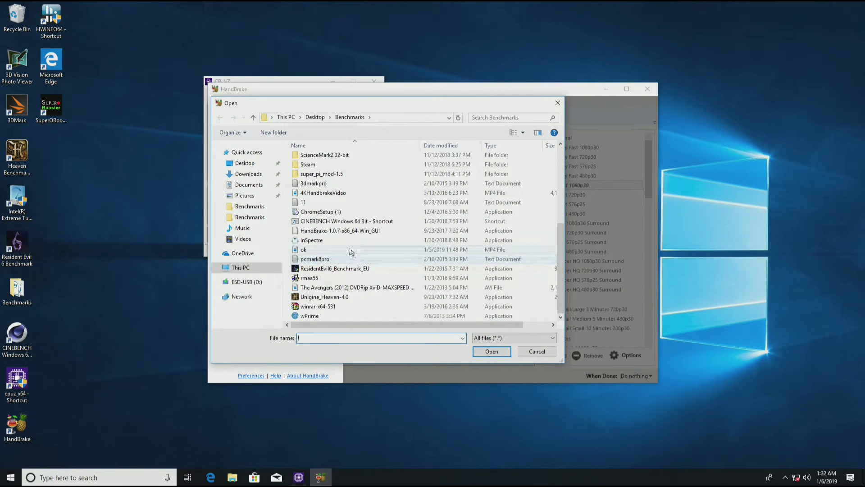
{"action": "double_click", "coordinate": [335, 194]}
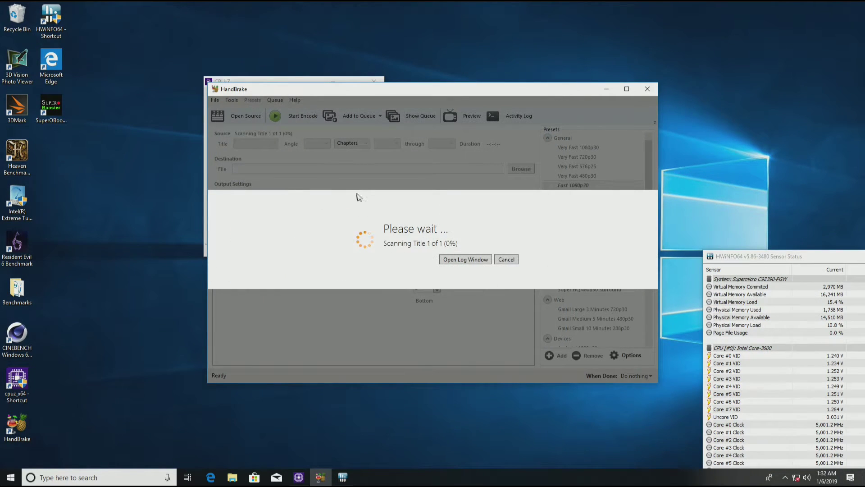
{"action": "left_click_drag", "start_coordinate": [763, 251], "coordinate": [620, 9]}
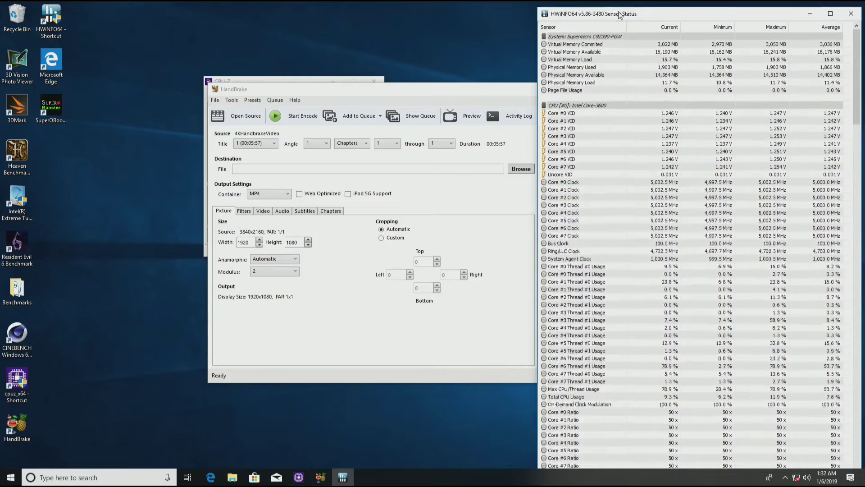
{"action": "left_click_drag", "start_coordinate": [331, 85], "coordinate": [125, 30]}
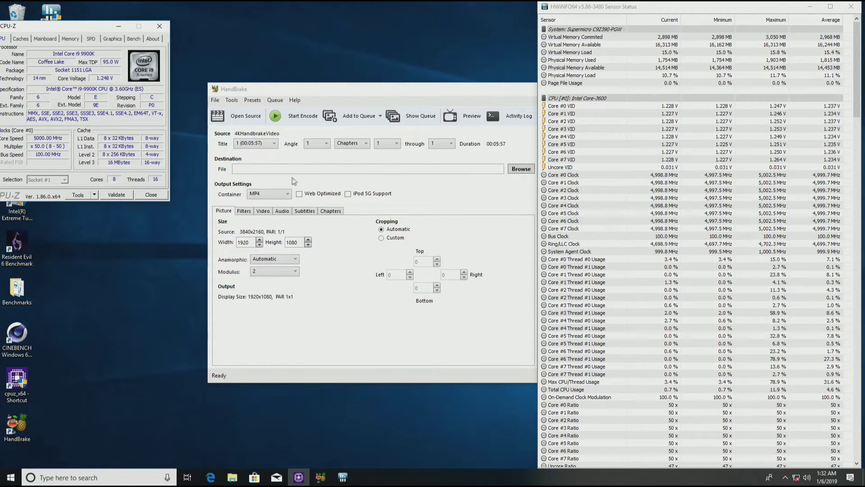
Step: Set the output file to replace ok.mp4 in Benchmarks
{"action": "left_click", "coordinate": [521, 168]}
{"action": "scroll", "coordinate": [497, 246], "scroll_direction": "down", "scroll_amount": 2}
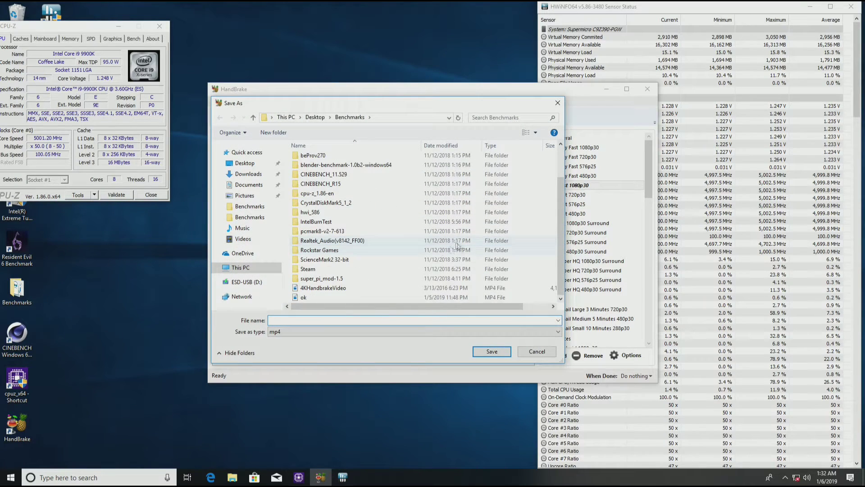
{"action": "double_click", "coordinate": [361, 297]}
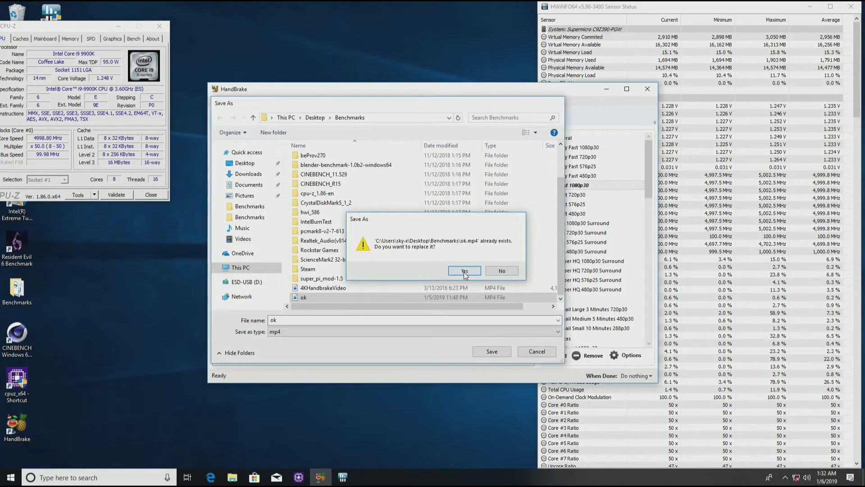
{"action": "left_click", "coordinate": [464, 271]}
Step: Apply the Legacy Normal preset with width 1920, giving 1920x1080 output
{"action": "left_click_drag", "start_coordinate": [649, 165], "coordinate": [649, 309]}
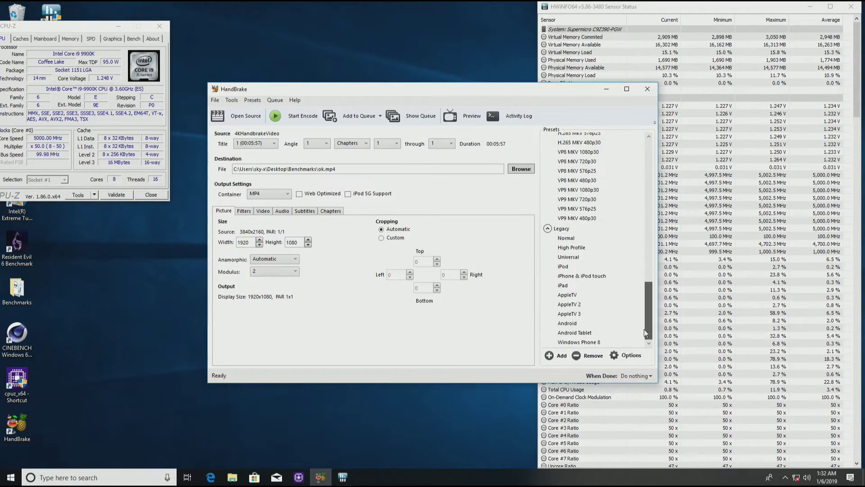
{"action": "left_click", "coordinate": [567, 238]}
{"action": "double_click", "coordinate": [251, 242]}
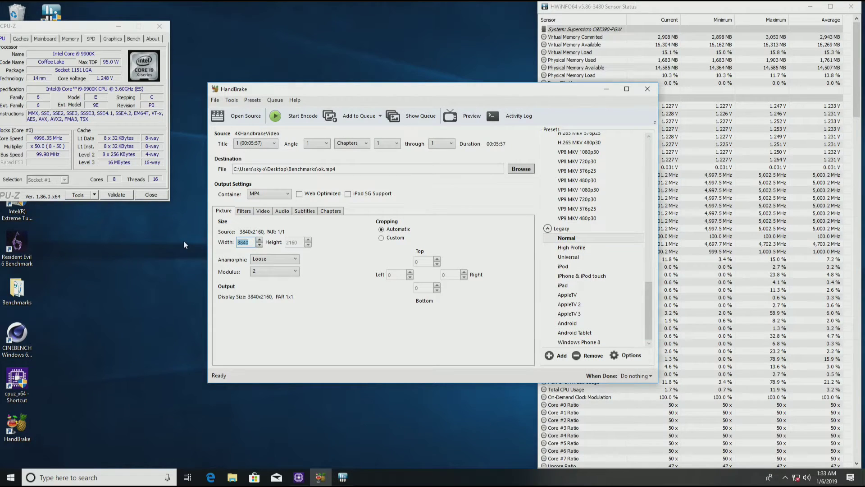
{"action": "type", "text": "1920"}
{"action": "left_click", "coordinate": [748, 229]}
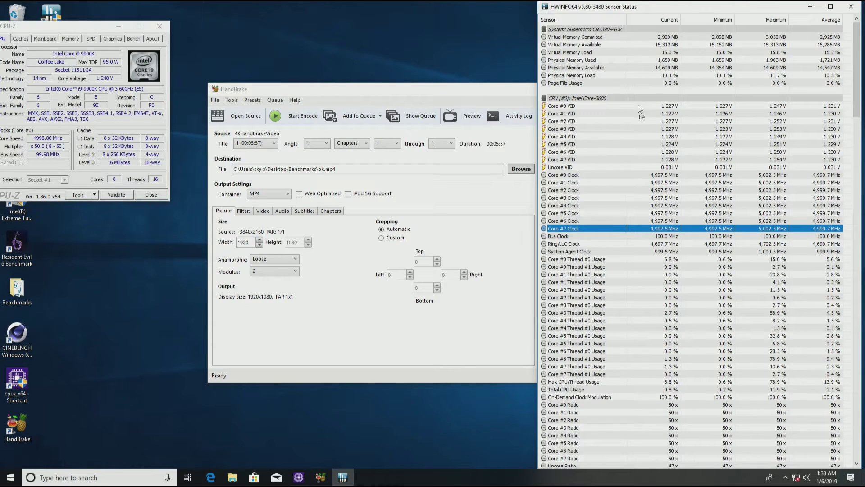
Step: Review HWiNFO64 idle readings from core clocks to GPU sensors: CPU Package ~34 °C, ~22 W
{"action": "scroll", "coordinate": [674, 276], "scroll_direction": "down", "scroll_amount": 3}
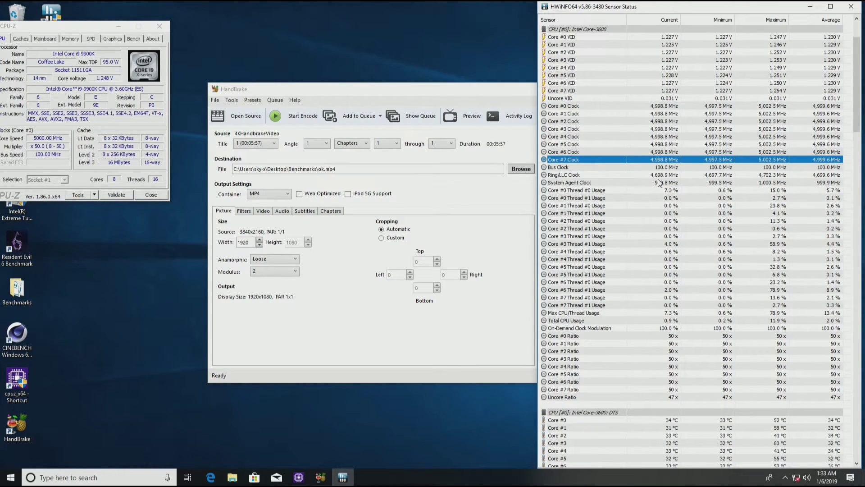
{"action": "scroll", "coordinate": [690, 277], "scroll_direction": "down", "scroll_amount": 10}
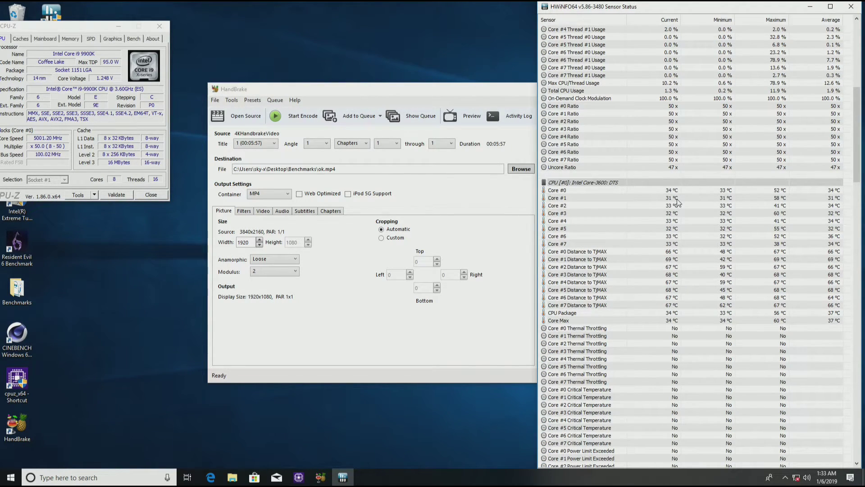
{"action": "left_click_drag", "start_coordinate": [390, 89], "coordinate": [259, 37]}
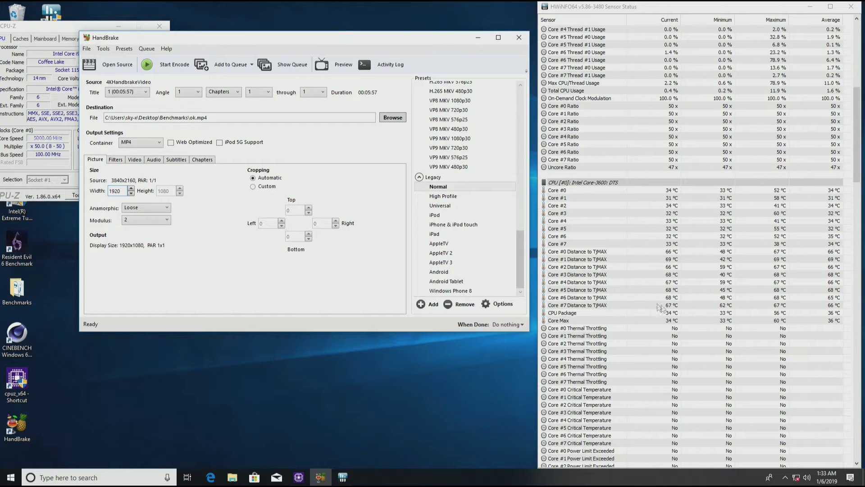
{"action": "scroll", "coordinate": [710, 292], "scroll_direction": "down", "scroll_amount": 13}
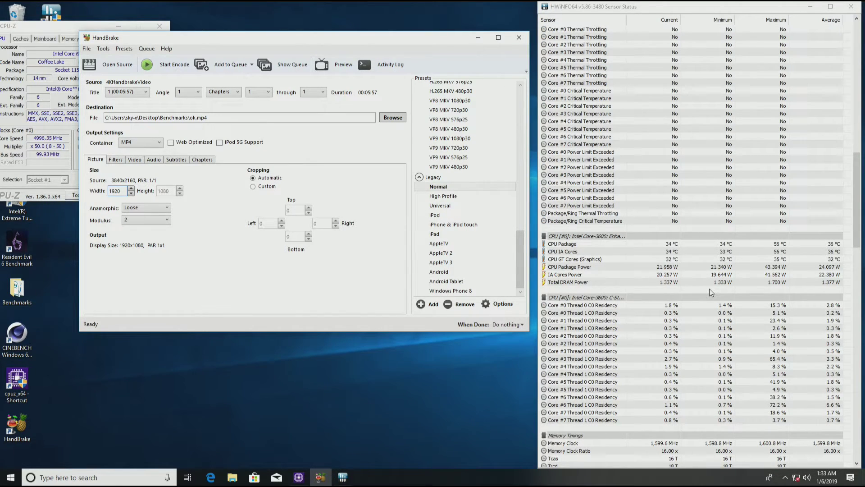
{"action": "scroll", "coordinate": [710, 289], "scroll_direction": "down", "scroll_amount": 8}
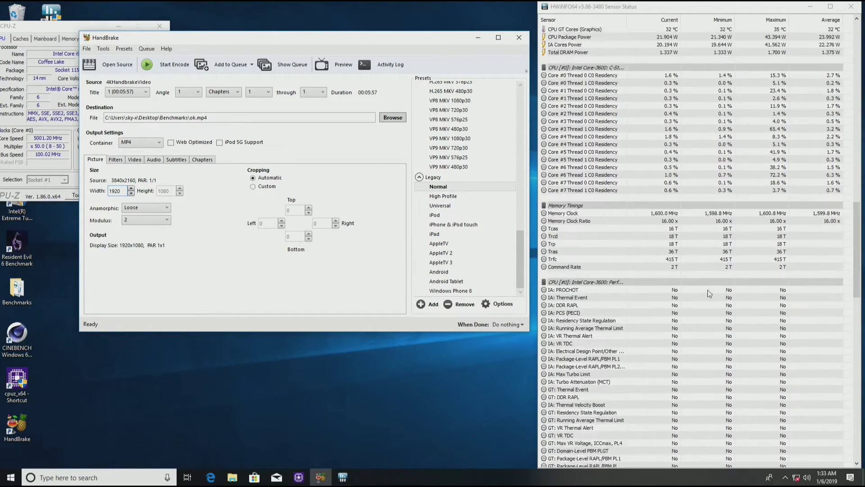
{"action": "scroll", "coordinate": [709, 294], "scroll_direction": "down", "scroll_amount": 13}
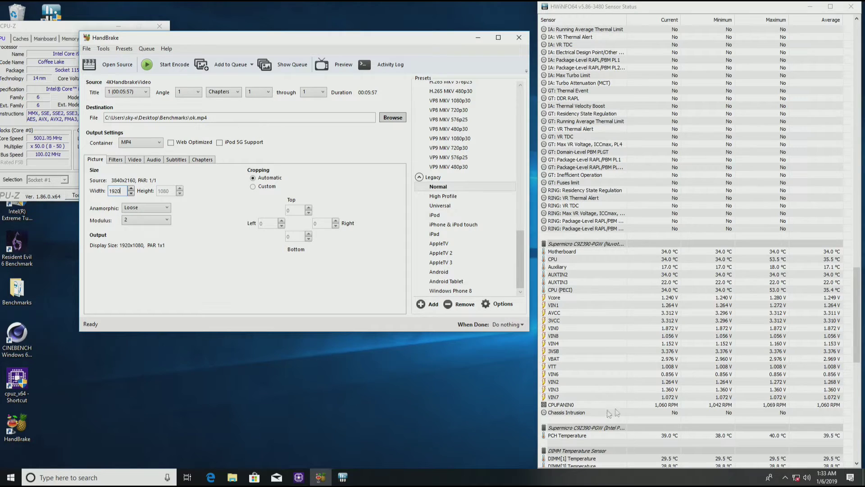
{"action": "scroll", "coordinate": [585, 288], "scroll_direction": "down", "scroll_amount": 15}
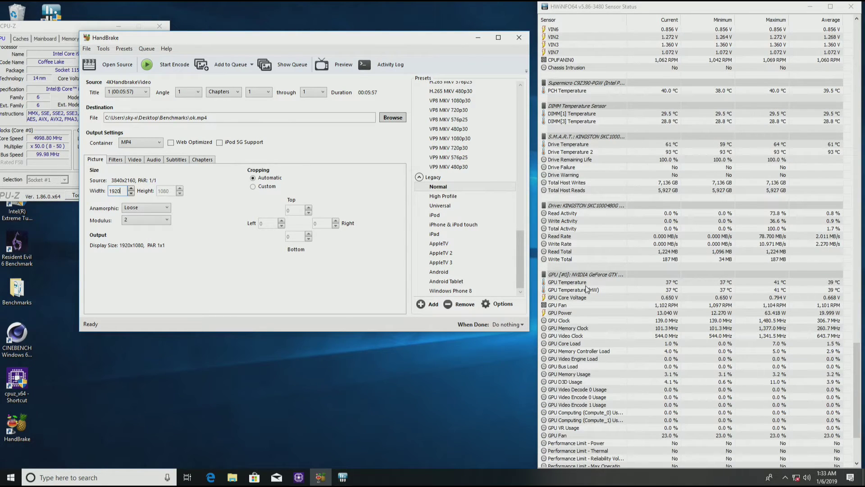
Step: Start the 4K encode to ok.mp4, overwrite the old file, and watch CPU-Z's core speed
{"action": "left_click", "coordinate": [165, 66]}
{"action": "left_click", "coordinate": [458, 272]}
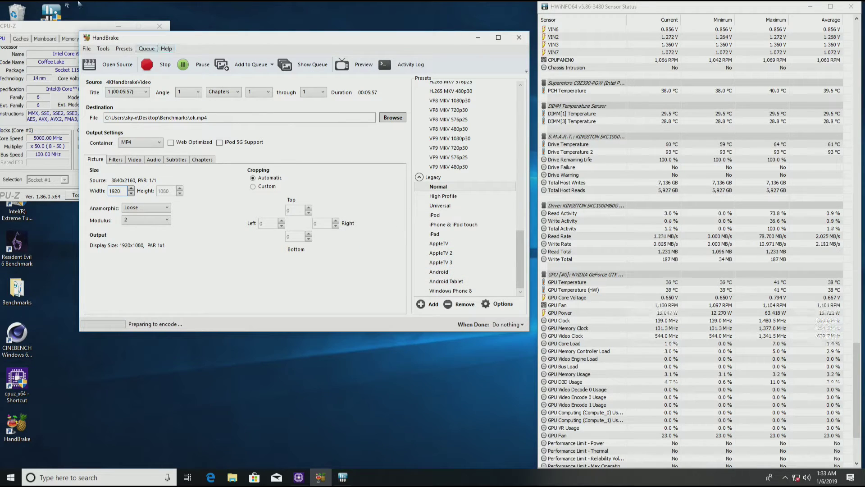
{"action": "left_click", "coordinate": [51, 28]}
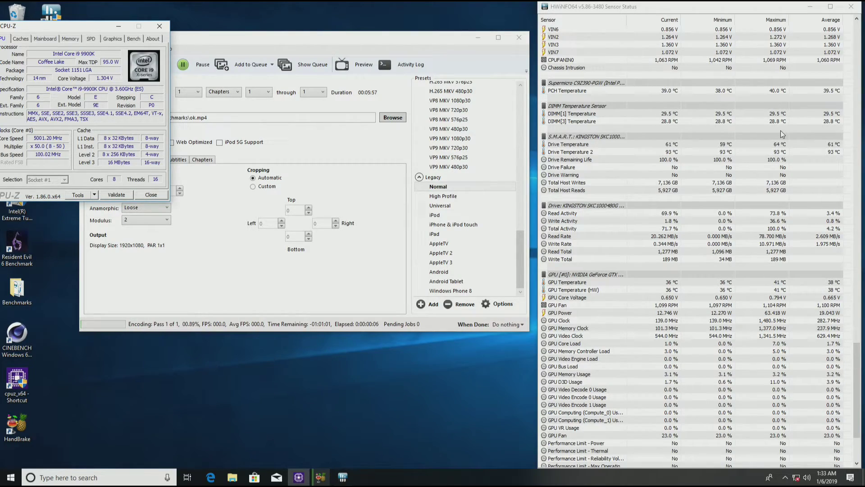
{"action": "scroll", "coordinate": [672, 214], "scroll_direction": "up", "scroll_amount": 15}
{"action": "scroll", "coordinate": [673, 215], "scroll_direction": "up", "scroll_amount": 20}
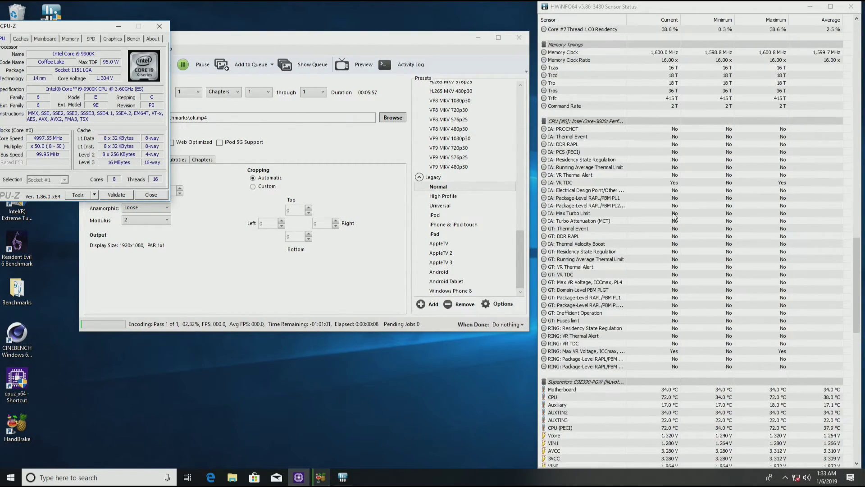
{"action": "scroll", "coordinate": [678, 216], "scroll_direction": "up", "scroll_amount": 5}
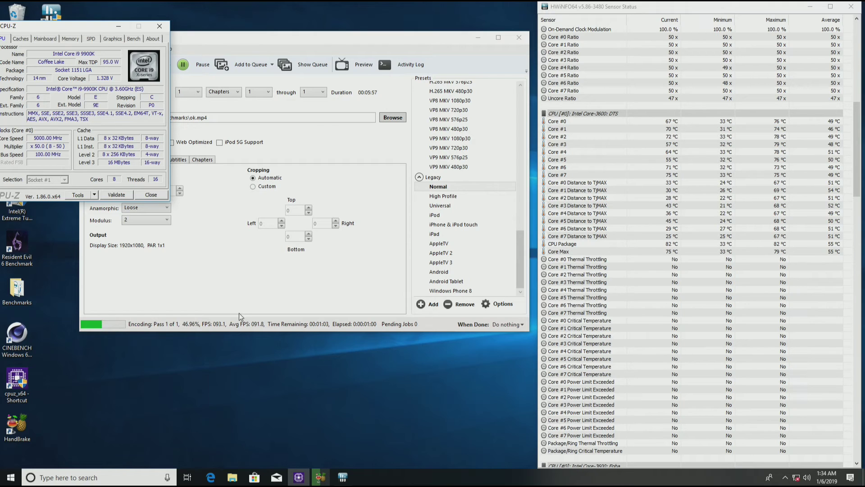
Step: Watch HWiNFO64 clocks, temperatures and power under load until the encode finishes, CPU Package peaking at 83 °C
{"action": "scroll", "coordinate": [755, 290], "scroll_direction": "down", "scroll_amount": 9}
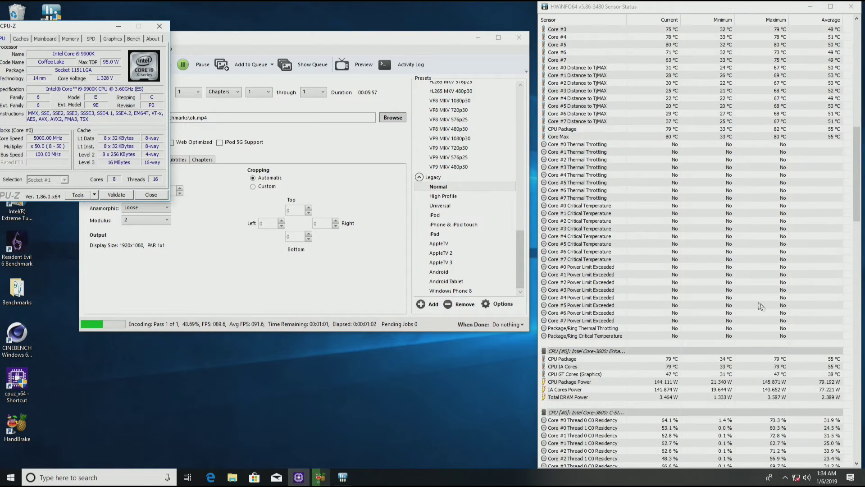
{"action": "scroll", "coordinate": [738, 288], "scroll_direction": "down", "scroll_amount": 5}
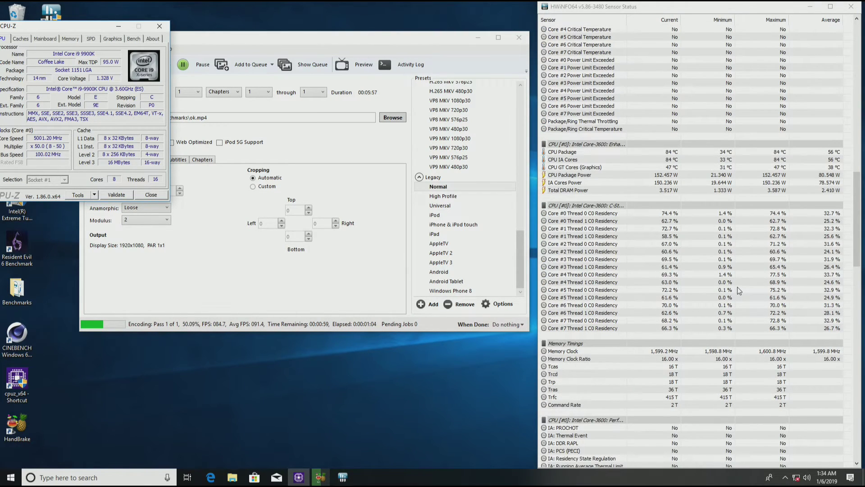
{"action": "scroll", "coordinate": [737, 287], "scroll_direction": "down", "scroll_amount": 15}
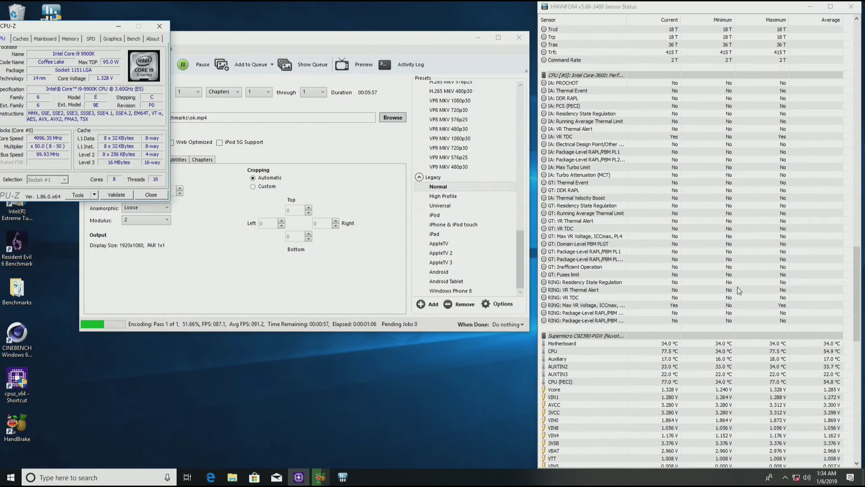
{"action": "scroll", "coordinate": [737, 288], "scroll_direction": "down", "scroll_amount": 9}
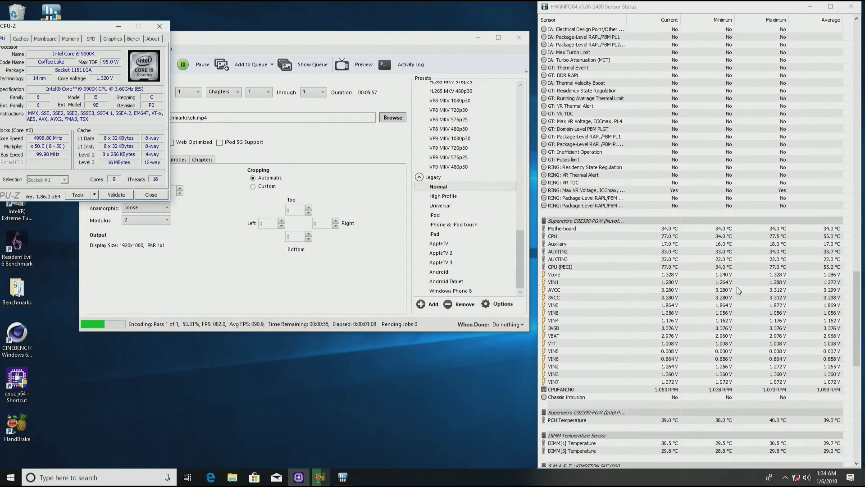
{"action": "scroll", "coordinate": [737, 288], "scroll_direction": "down", "scroll_amount": 2}
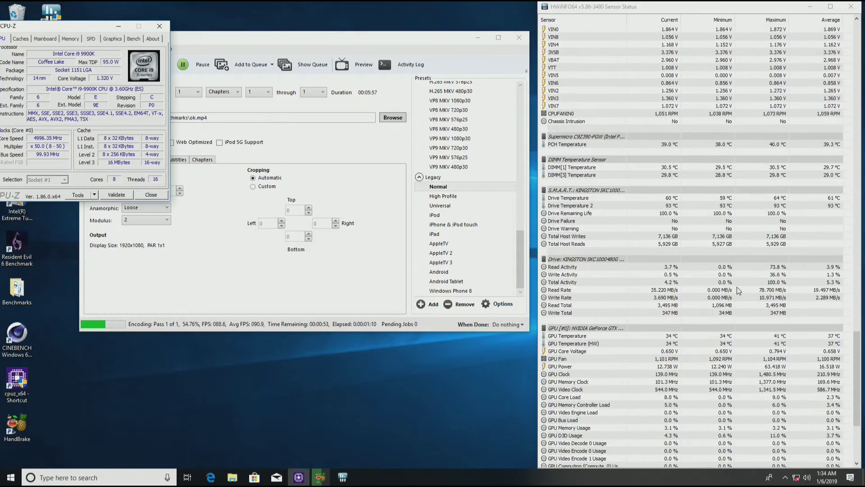
{"action": "scroll", "coordinate": [737, 291], "scroll_direction": "down", "scroll_amount": 7}
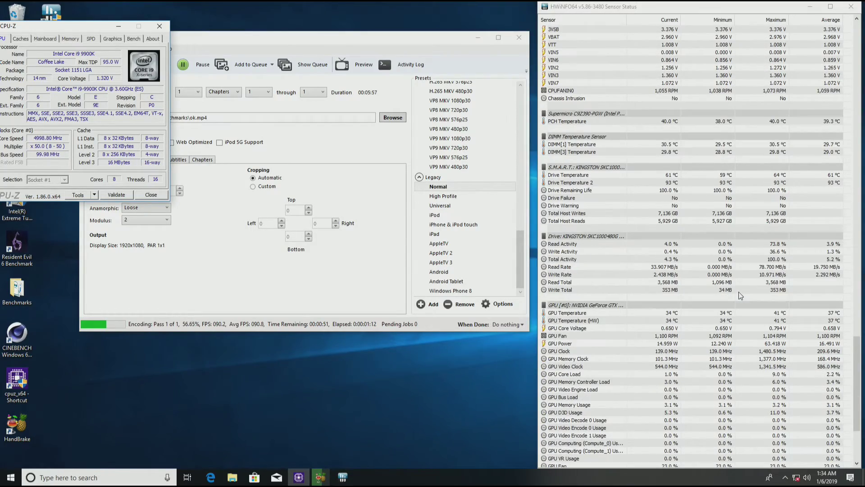
{"action": "scroll", "coordinate": [741, 300], "scroll_direction": "up", "scroll_amount": 17}
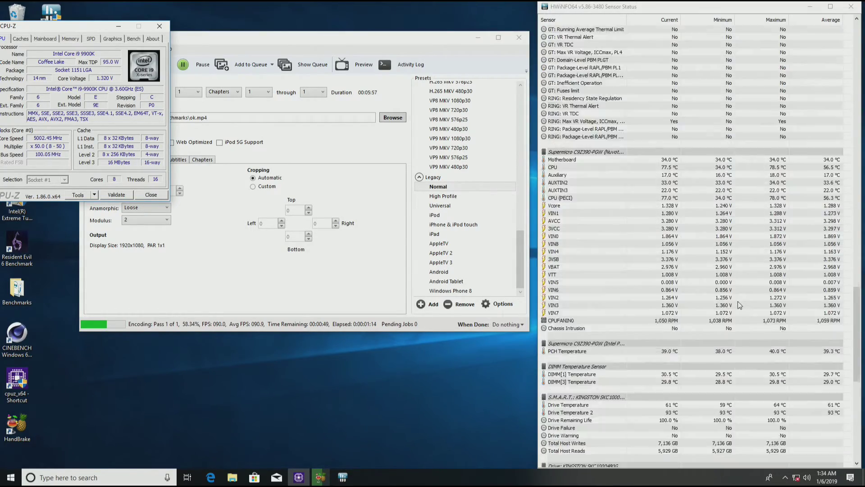
{"action": "scroll", "coordinate": [737, 308], "scroll_direction": "up", "scroll_amount": 10}
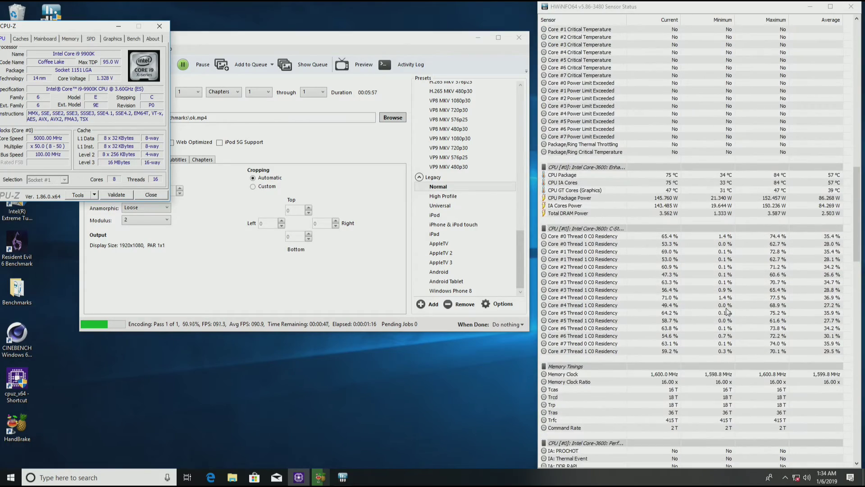
{"action": "scroll", "coordinate": [727, 313], "scroll_direction": "up", "scroll_amount": 15}
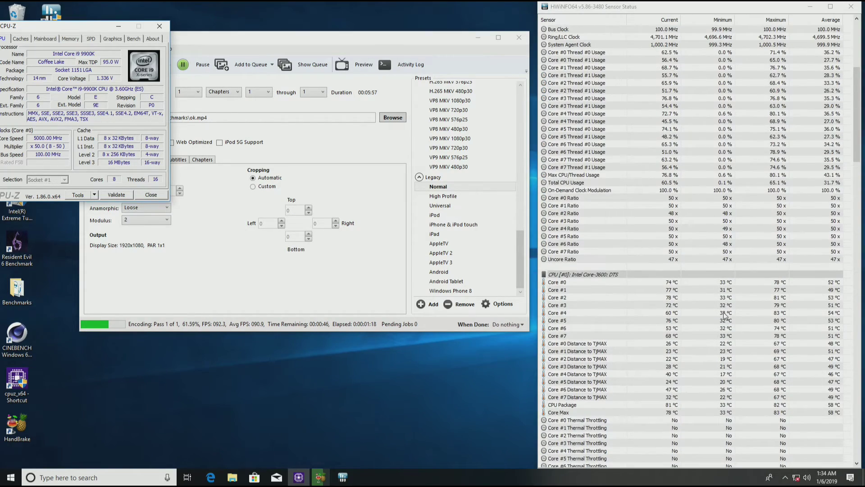
{"action": "scroll", "coordinate": [710, 326], "scroll_direction": "down", "scroll_amount": 8}
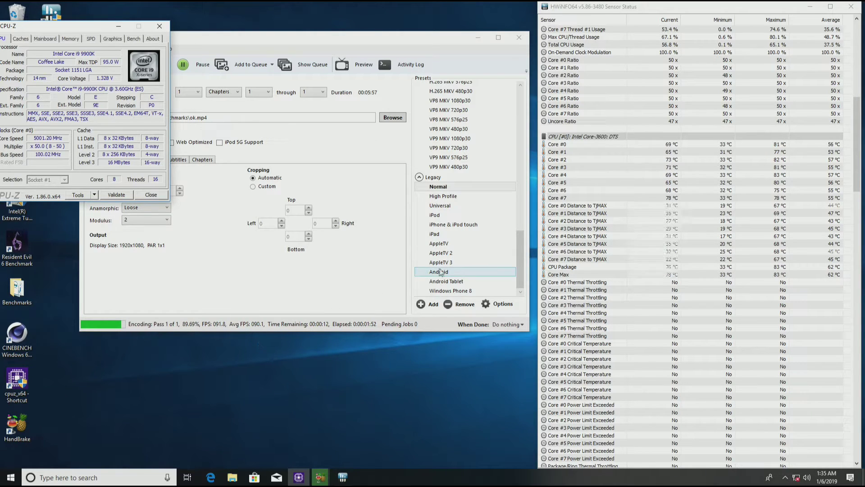
{"action": "left_click_drag", "start_coordinate": [348, 42], "coordinate": [361, 46]}
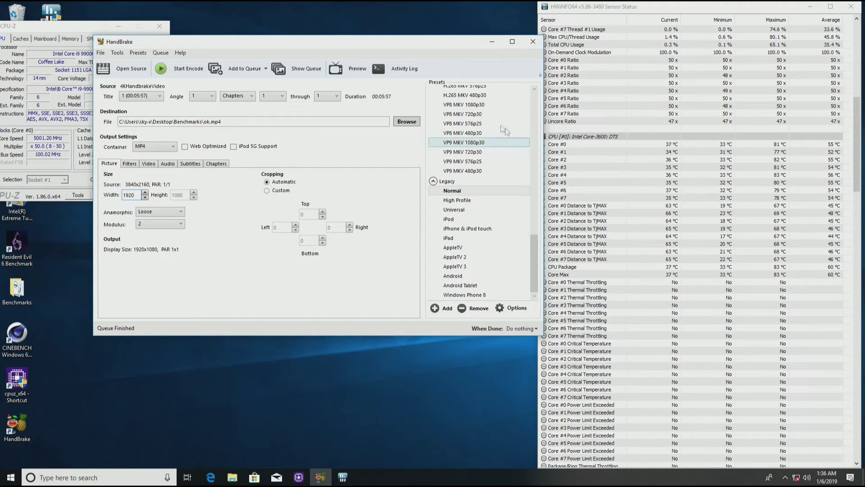
Step: Highlight the 89.985016 fps average speed in HandBrake's encode log, then close CPU-Z and HandBrake
{"action": "left_click", "coordinate": [408, 72]}
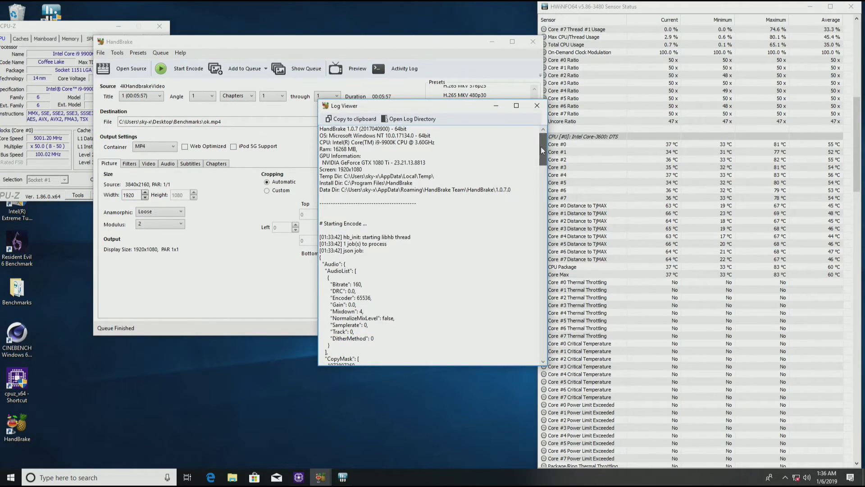
{"action": "left_click_drag", "start_coordinate": [541, 147], "coordinate": [533, 347]}
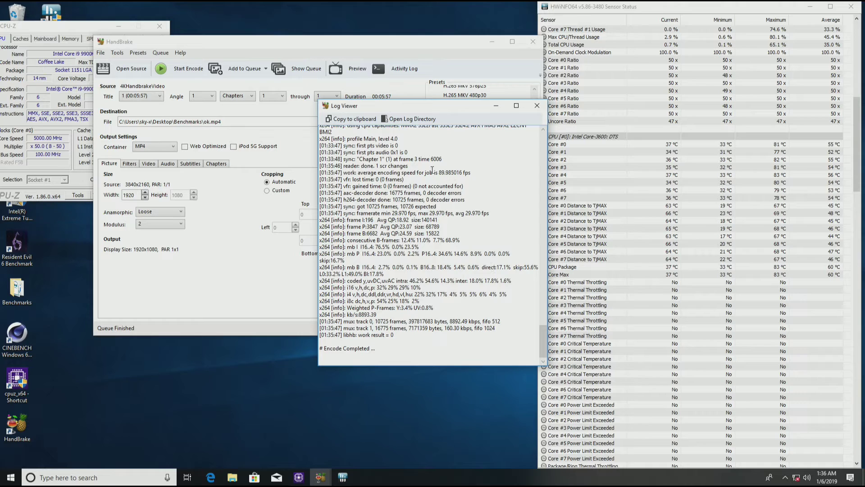
{"action": "left_click_drag", "start_coordinate": [433, 172], "coordinate": [473, 172]}
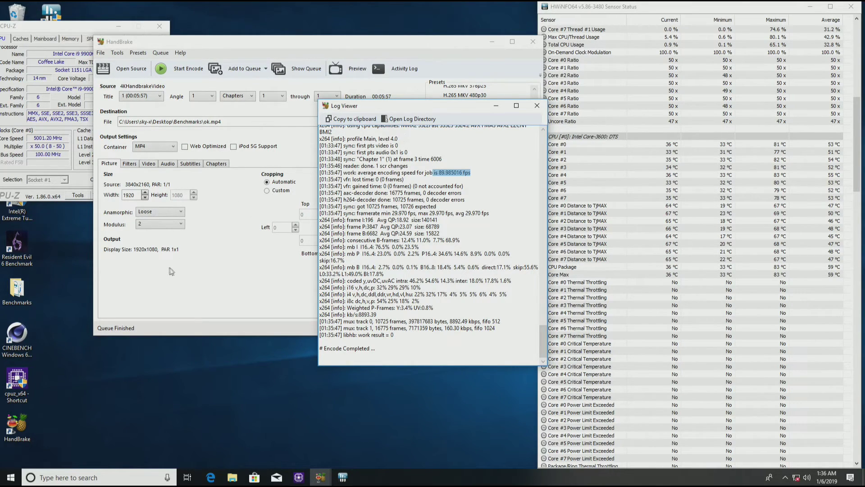
{"action": "left_click", "coordinate": [159, 25]}
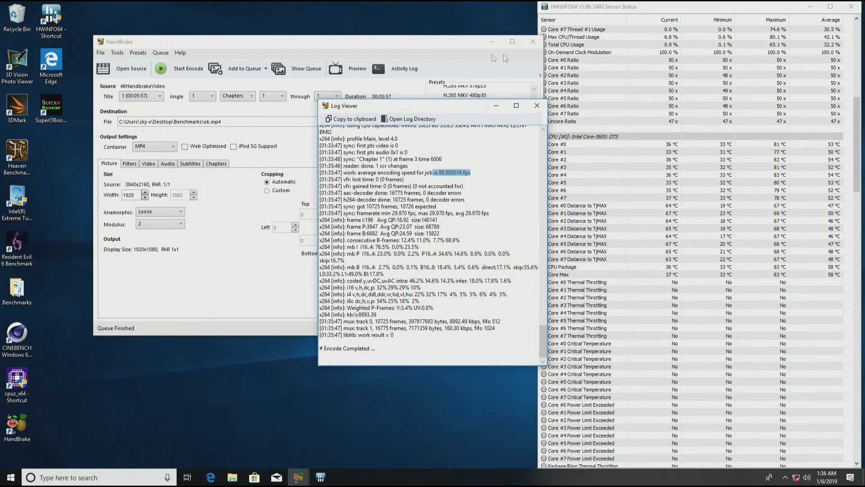
{"action": "left_click", "coordinate": [535, 41]}
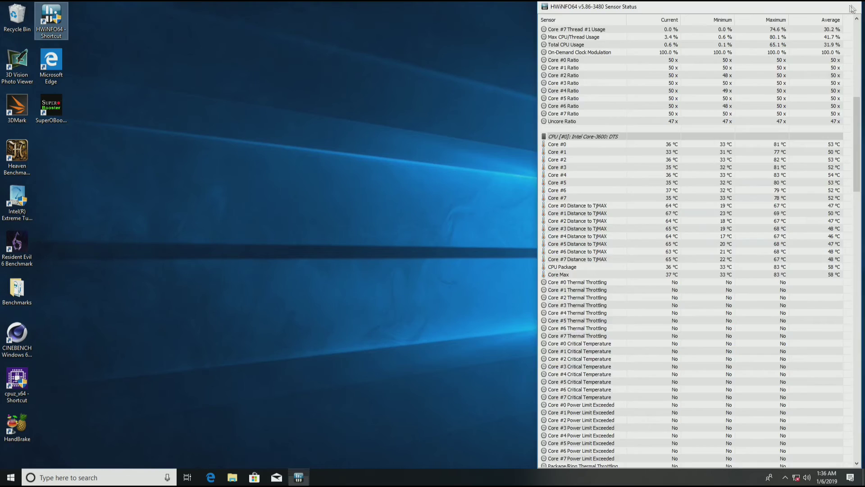
Step: Close HWiNFO64 and start SuperOBooster as administrator, showing all cores at x50
{"action": "left_click", "coordinate": [851, 6]}
{"action": "double_click", "coordinate": [60, 111]}
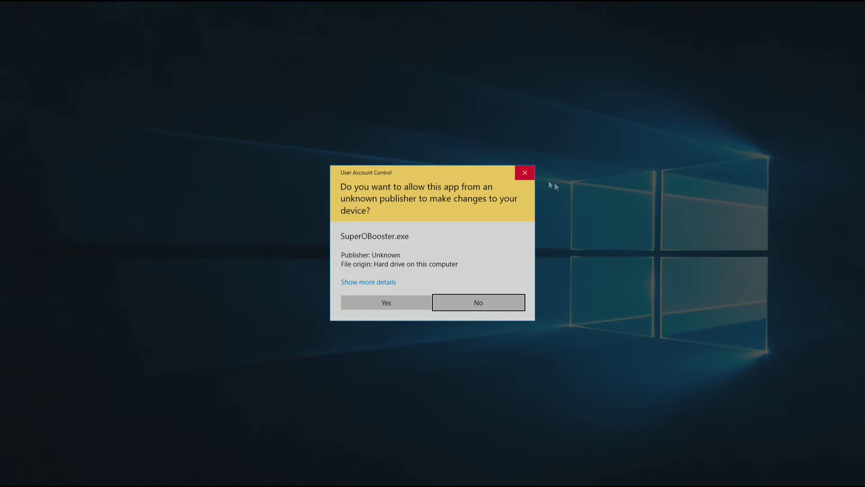
{"action": "left_click", "coordinate": [358, 299]}
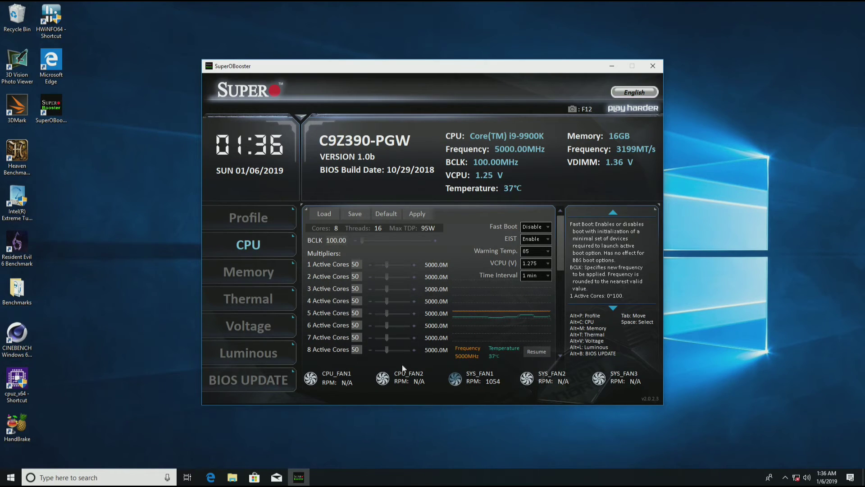
{"action": "double_click", "coordinate": [17, 378]}
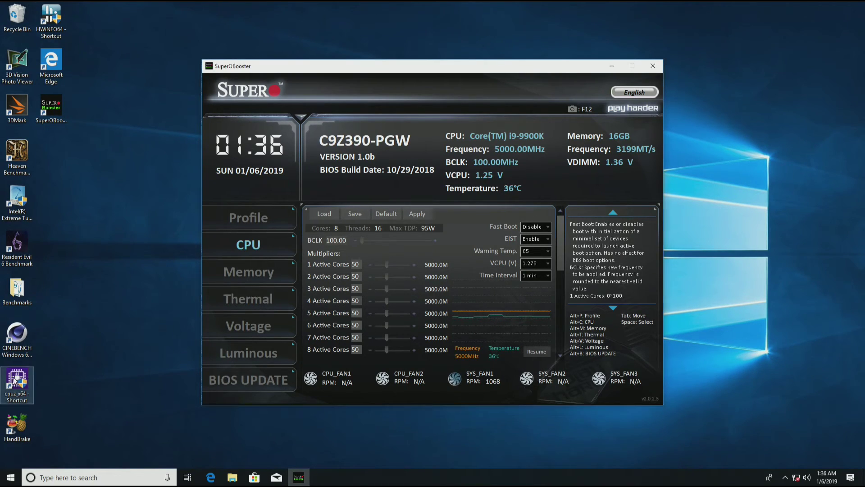
{"action": "key", "text": "Return"}
{"action": "left_click", "coordinate": [248, 328]}
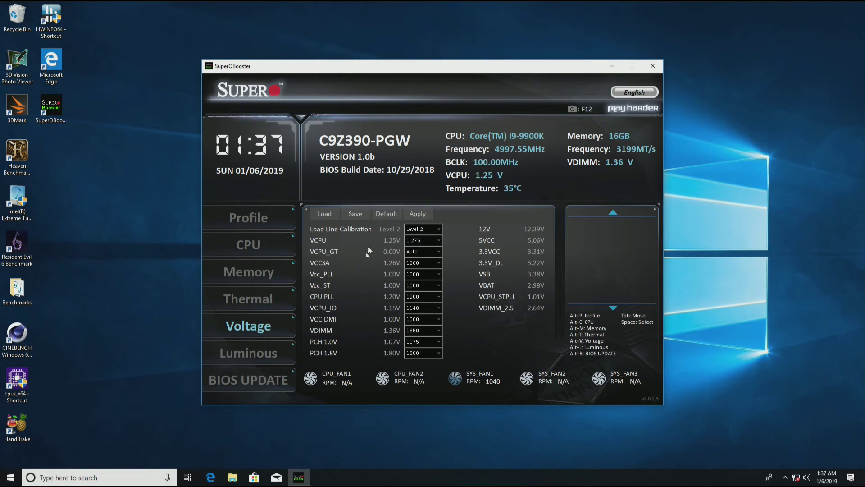
{"action": "left_click", "coordinate": [262, 301]}
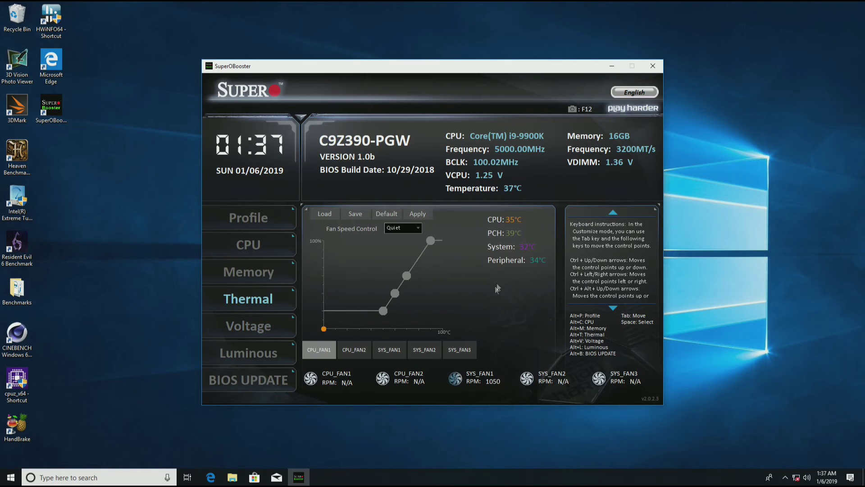
{"action": "left_click_drag", "start_coordinate": [367, 311], "coordinate": [365, 311]}
{"action": "left_click", "coordinate": [264, 383]}
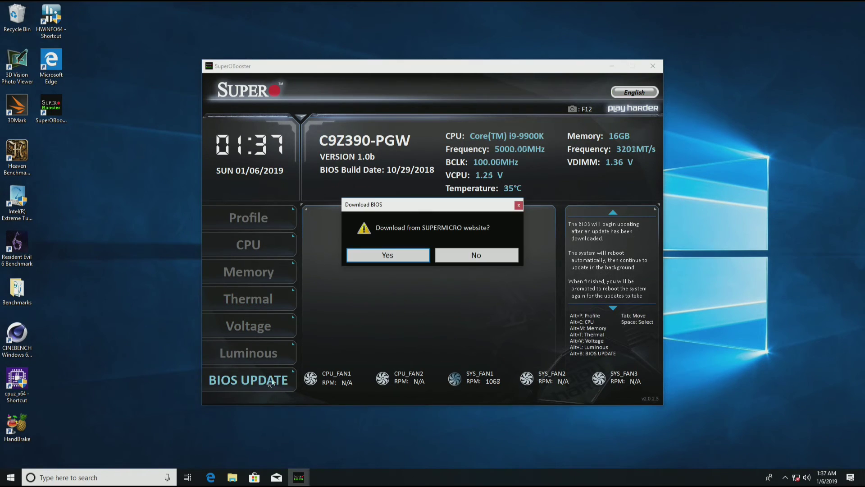
{"action": "left_click", "coordinate": [446, 257]}
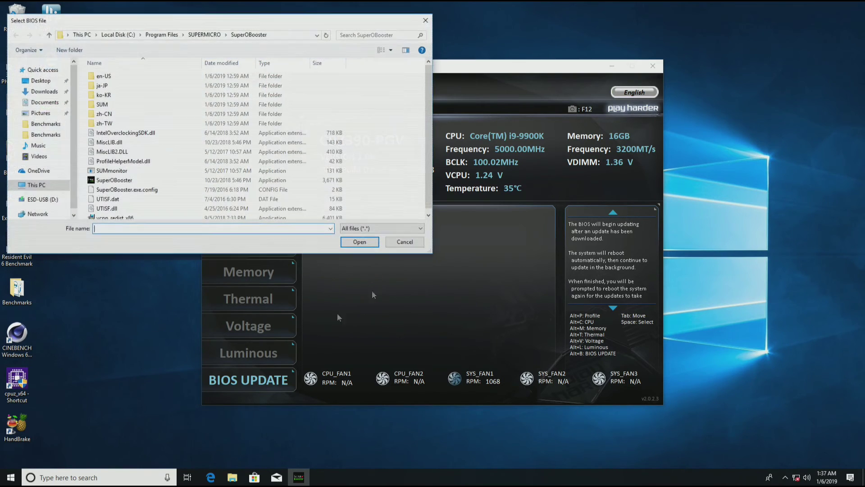
{"action": "left_click", "coordinate": [397, 242]}
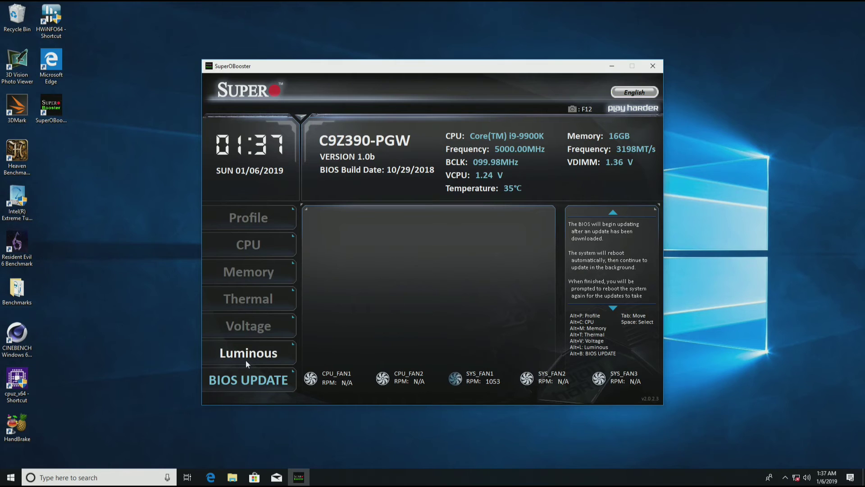
{"action": "left_click", "coordinate": [247, 364]}
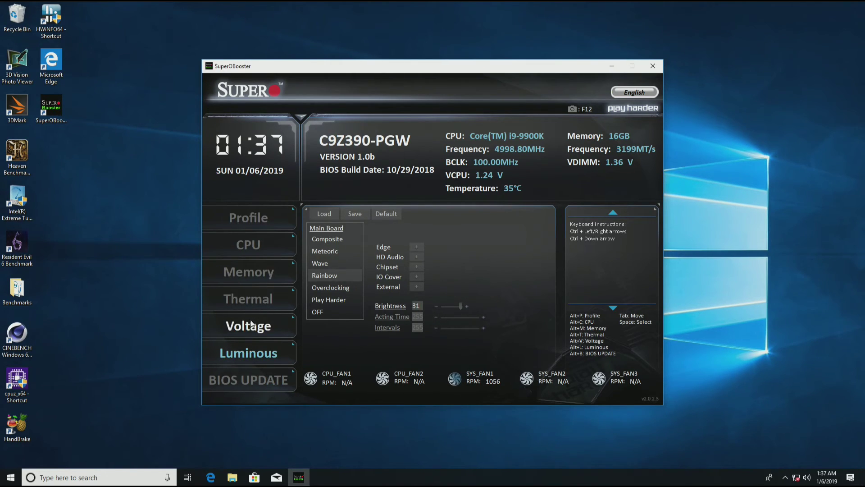
{"action": "left_click", "coordinate": [249, 299]}
{"action": "left_click", "coordinate": [259, 272]}
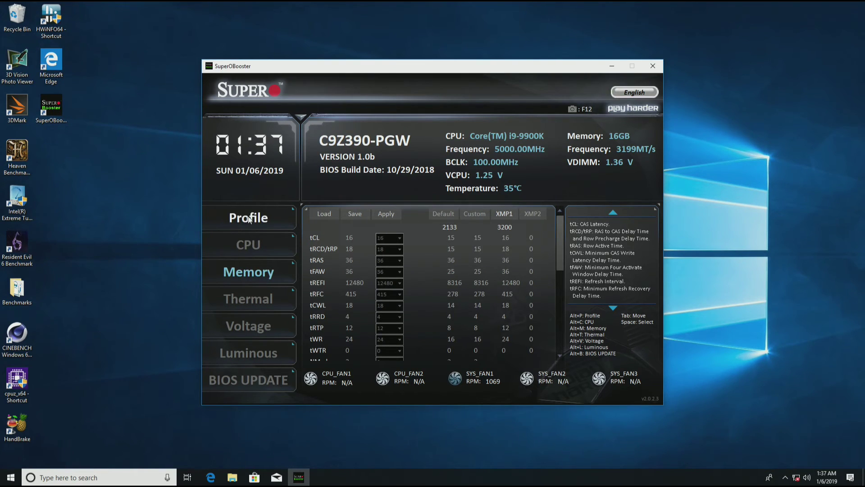
{"action": "left_click", "coordinate": [272, 244]}
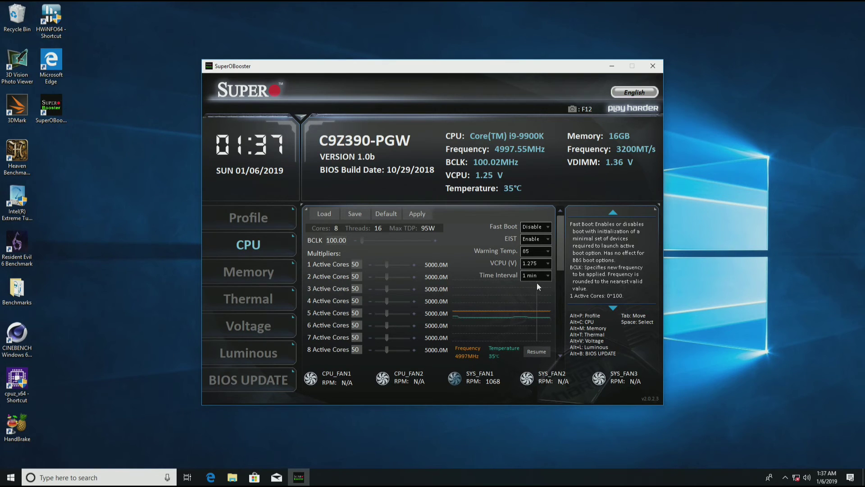
Step: Raise the 8 Active Cores multipliers from 50 to 51 (5100 MHz), then start CPU-Z as administrator
{"action": "scroll", "coordinate": [416, 307], "scroll_direction": "down", "scroll_amount": 1}
{"action": "scroll", "coordinate": [419, 306], "scroll_direction": "down", "scroll_amount": 2}
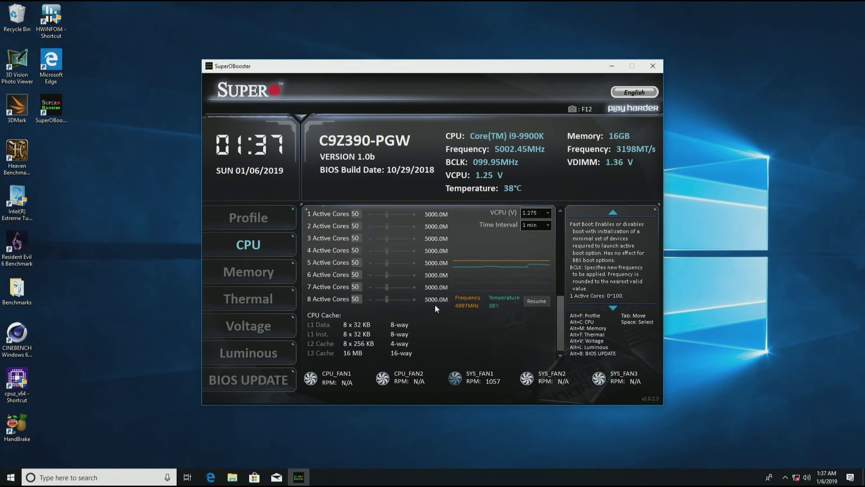
{"action": "left_click", "coordinate": [414, 319]}
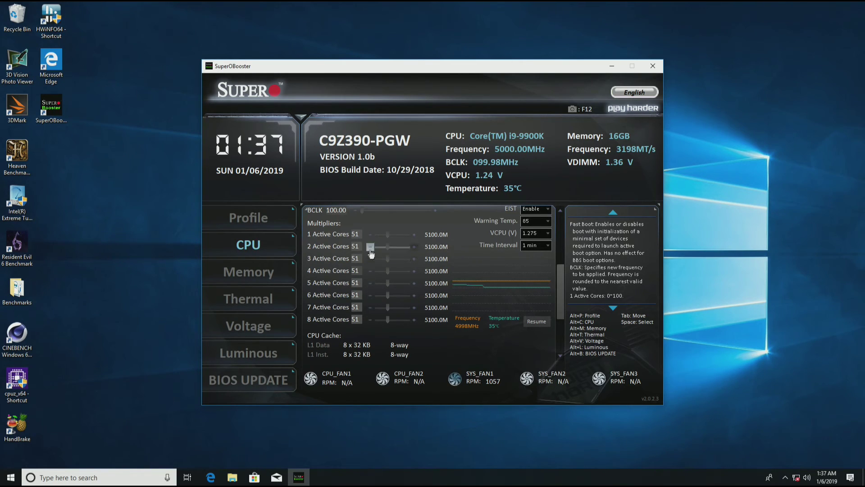
{"action": "left_click", "coordinate": [370, 235]}
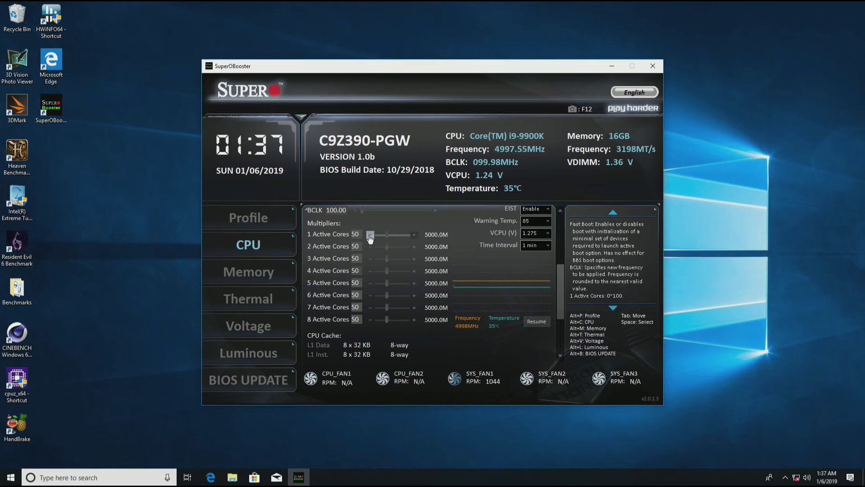
{"action": "left_click", "coordinate": [414, 235]}
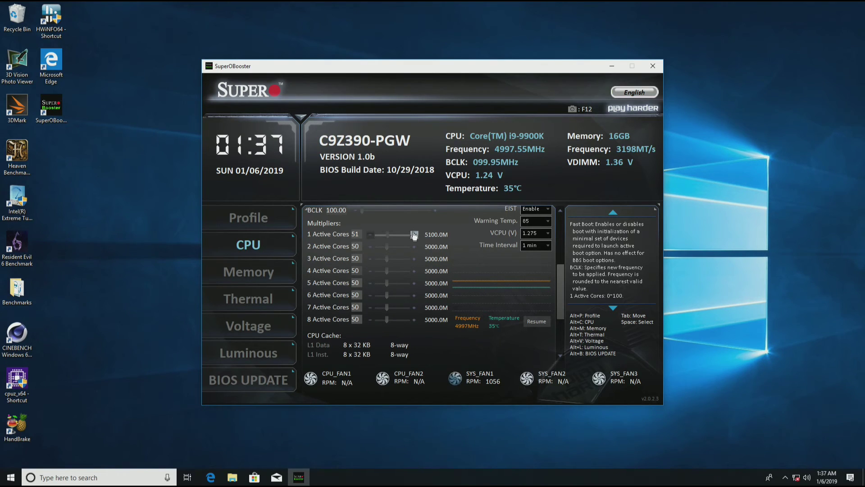
{"action": "left_click", "coordinate": [372, 237]}
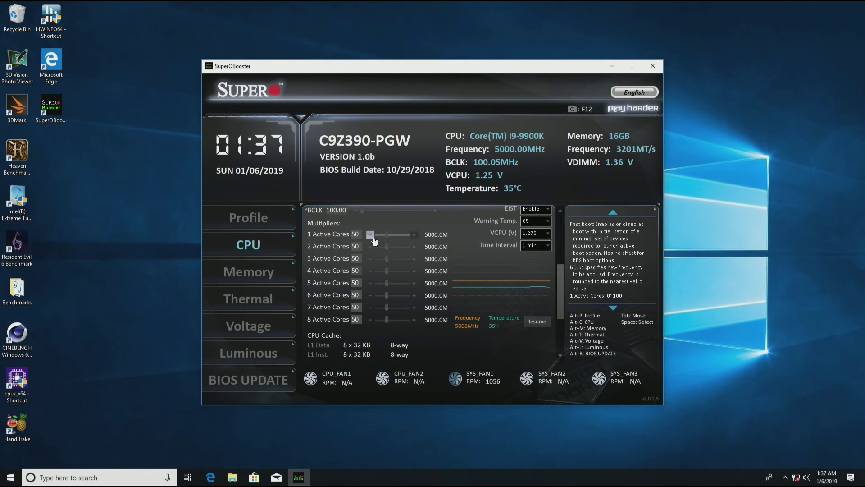
{"action": "left_click", "coordinate": [414, 319]}
{"action": "double_click", "coordinate": [17, 383]}
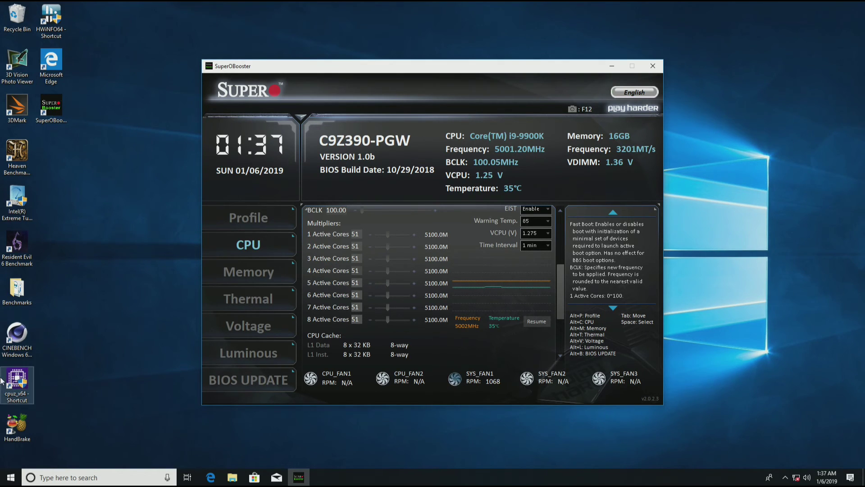
{"action": "left_click", "coordinate": [394, 305]}
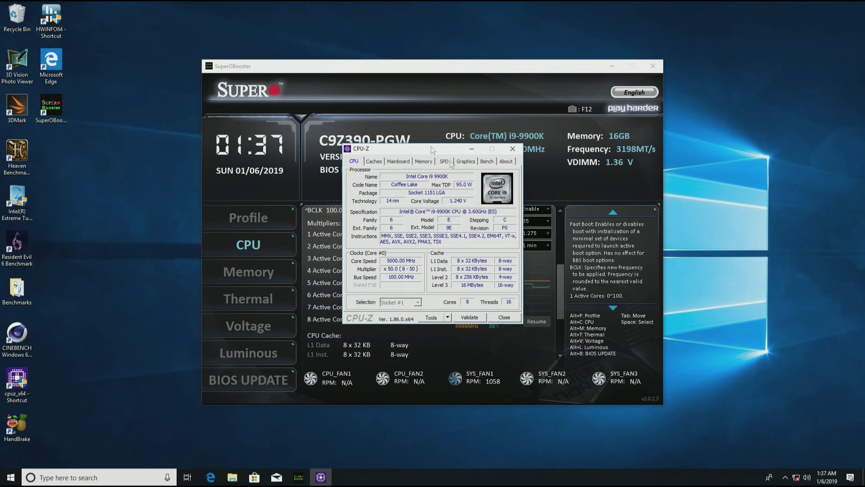
Step: Move CPU-Z to the right edge and apply the x51 multipliers in SuperOBooster's CPU tab
{"action": "left_click_drag", "start_coordinate": [407, 148], "coordinate": [749, 133]}
{"action": "mouse_move", "coordinate": [401, 217]}
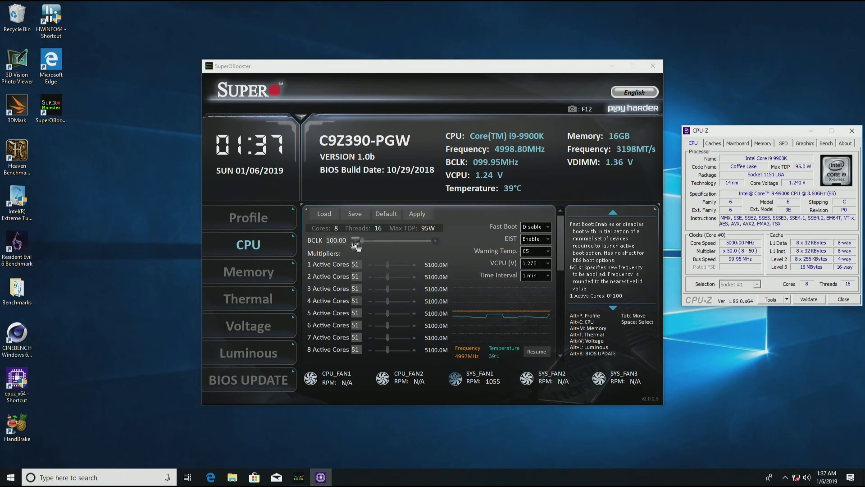
{"action": "left_click", "coordinate": [407, 213]}
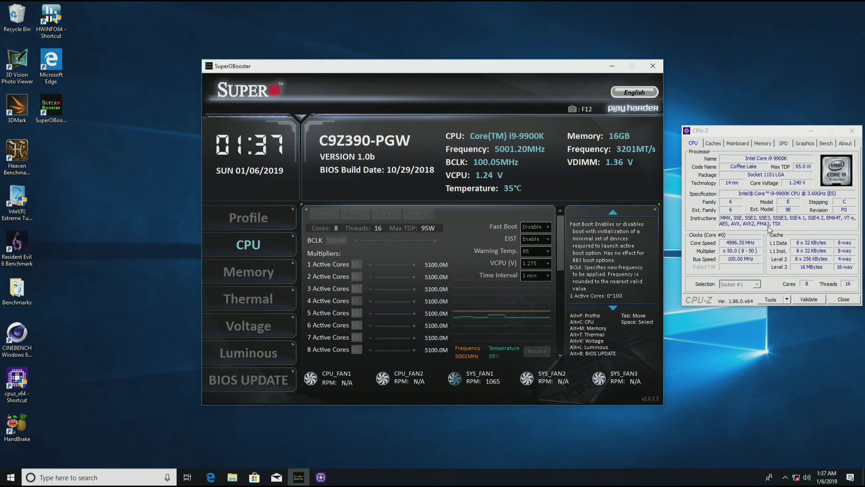